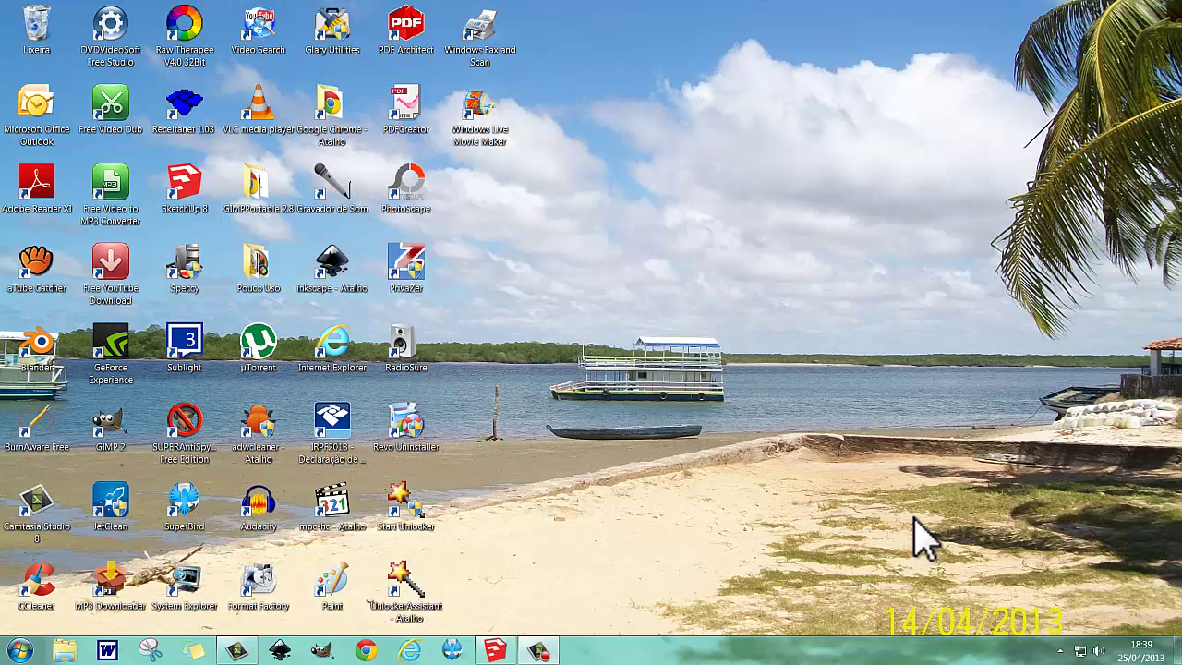
# Switch to SketchUp and draw a flat circle on the ground beside the figure with a radius of about 0.43 m
pyautogui.click(496, 650)
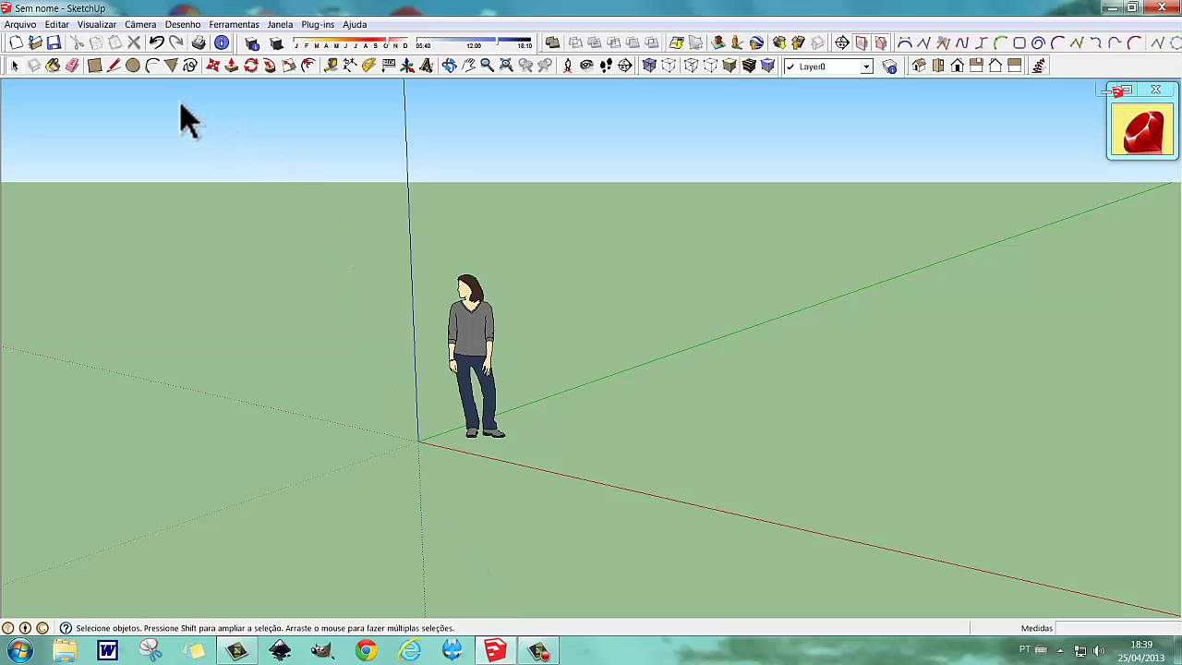
pyautogui.click(134, 66)
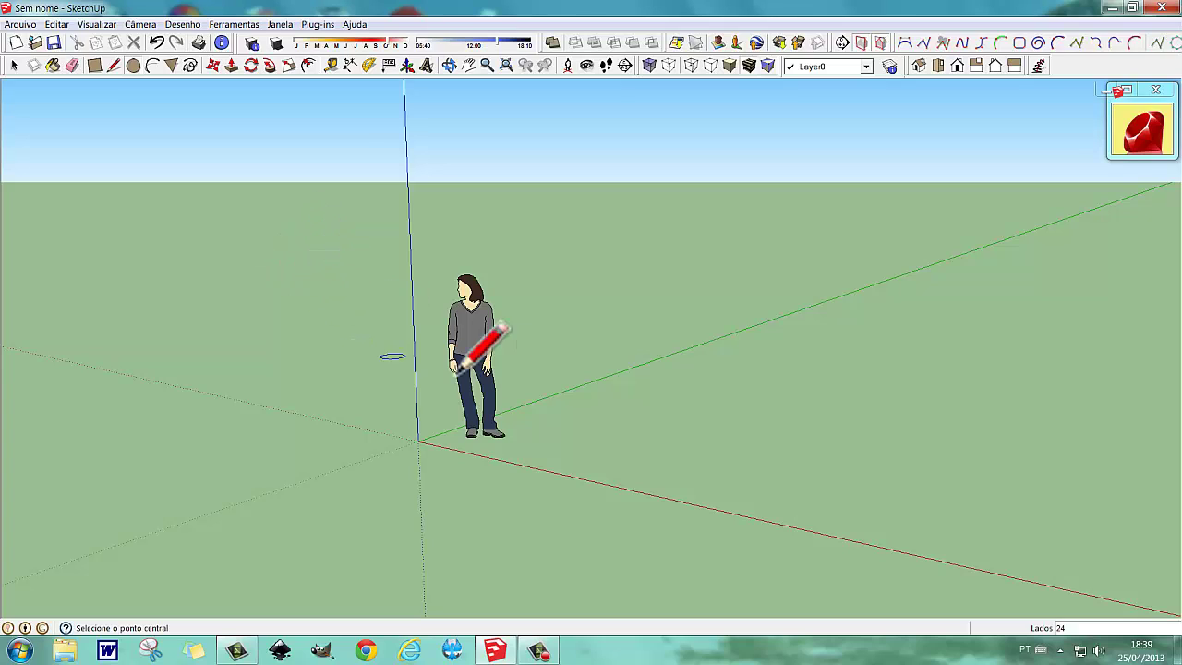
pyautogui.click(632, 425)
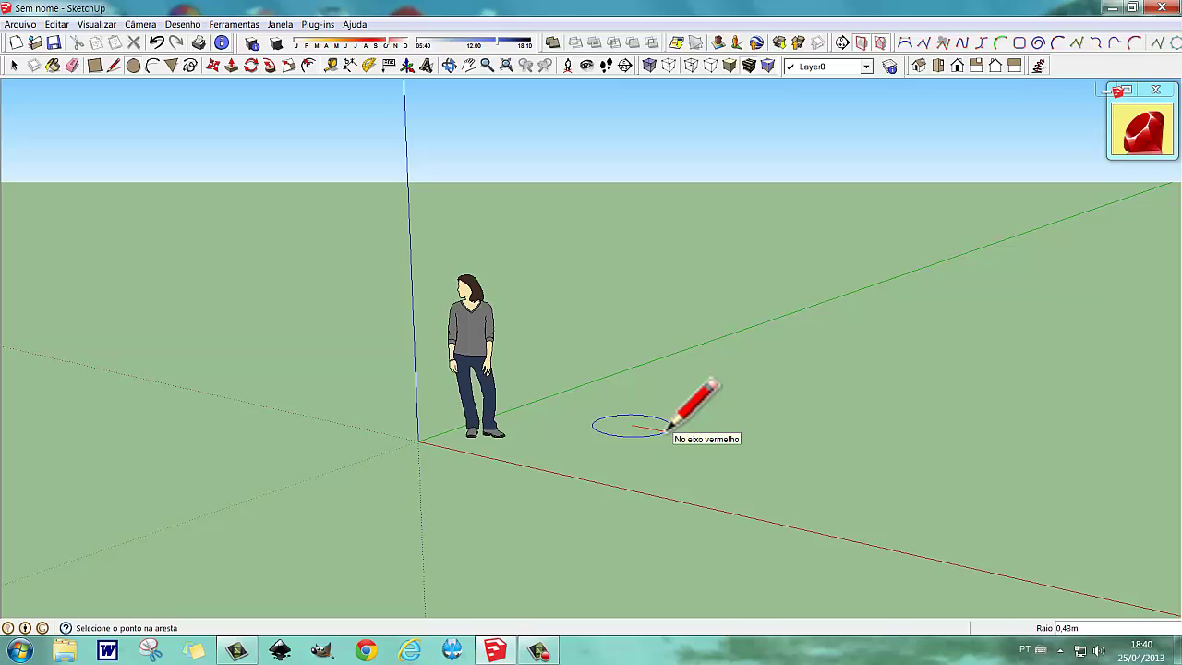
pyautogui.click(668, 427)
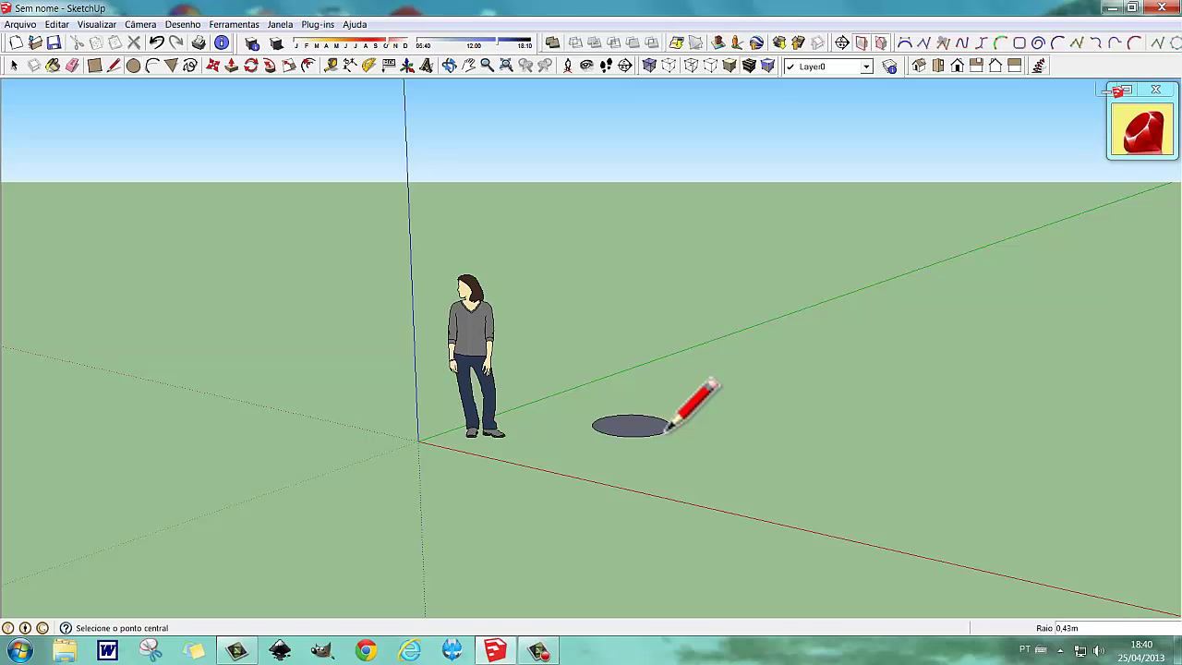
pyautogui.press('space')
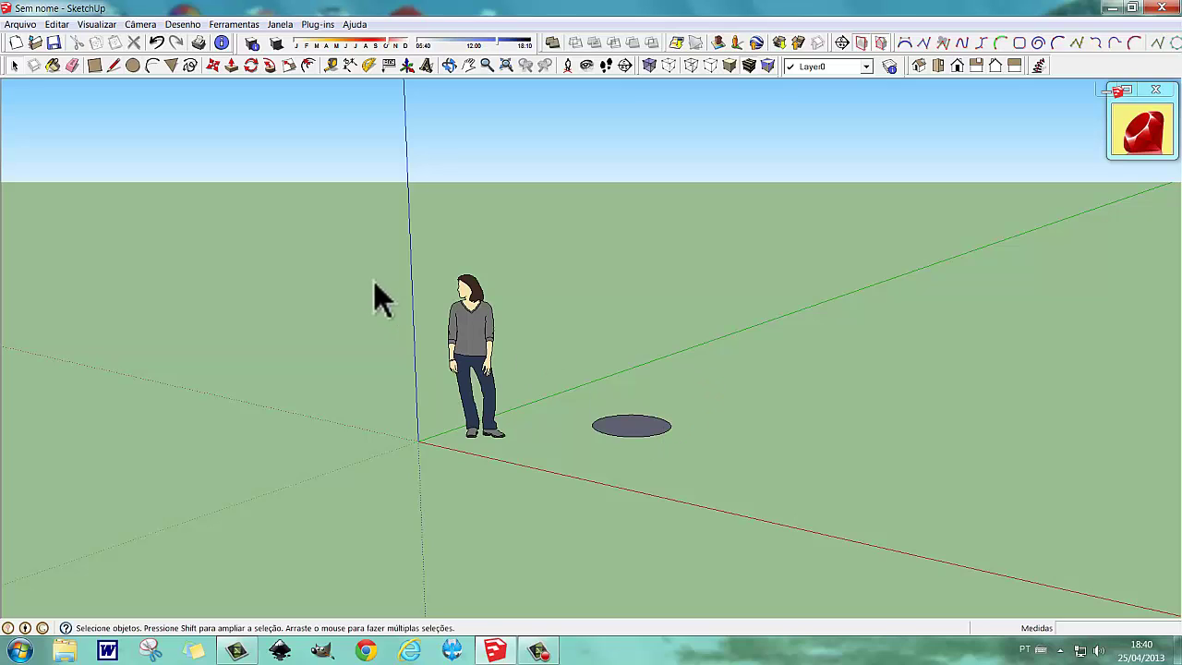
# Push/Pull the flat circle up about 2.40 m into a vertical cylinder, keeping the current Windows colour scheme and suppressing further reminders
pyautogui.click(231, 65)
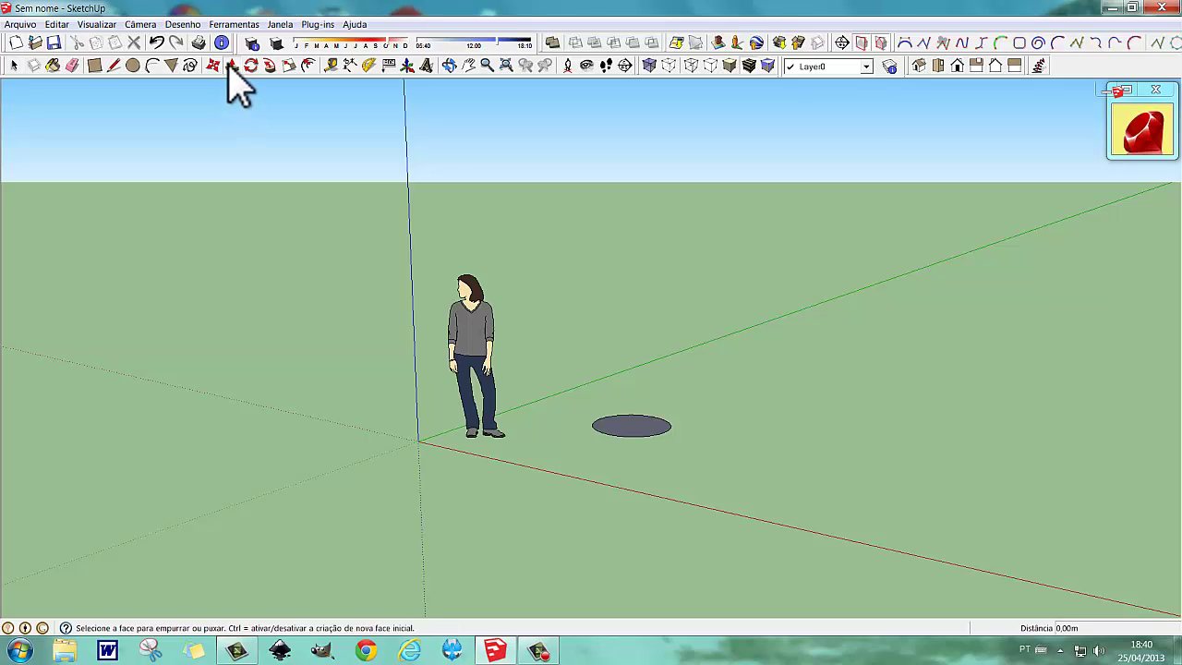
pyautogui.click(621, 429)
pyautogui.moveTo(620, 434); pyautogui.dragTo(633, 205)
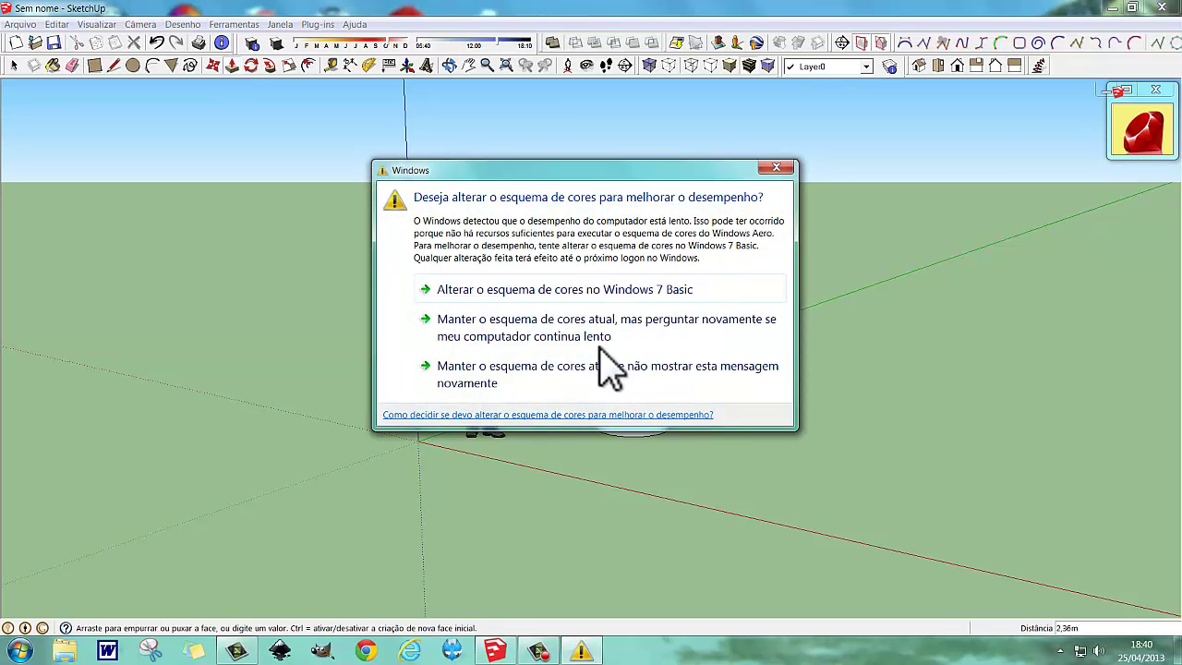
pyautogui.click(506, 381)
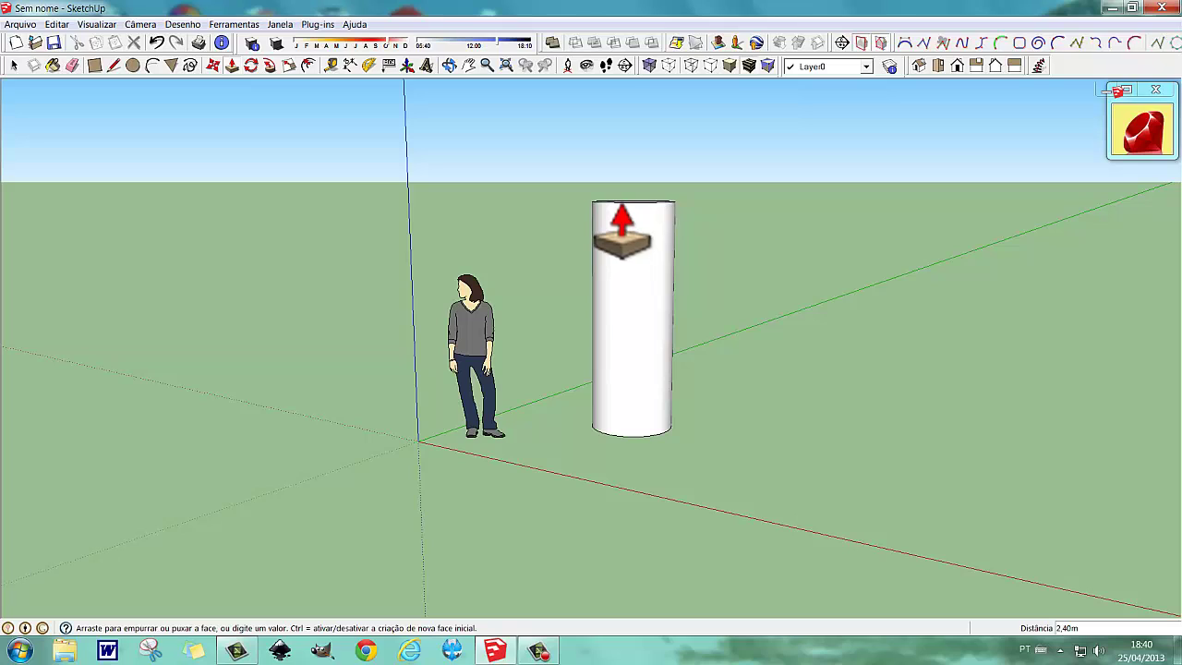
pyautogui.click(622, 235)
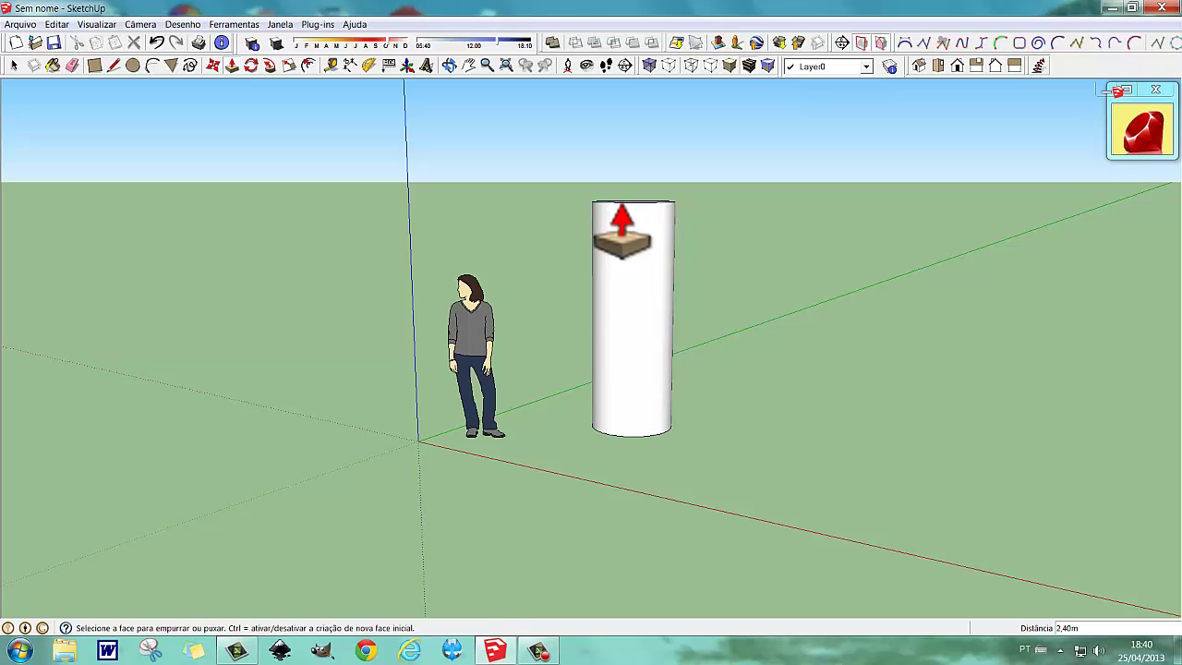
pyautogui.press('space')
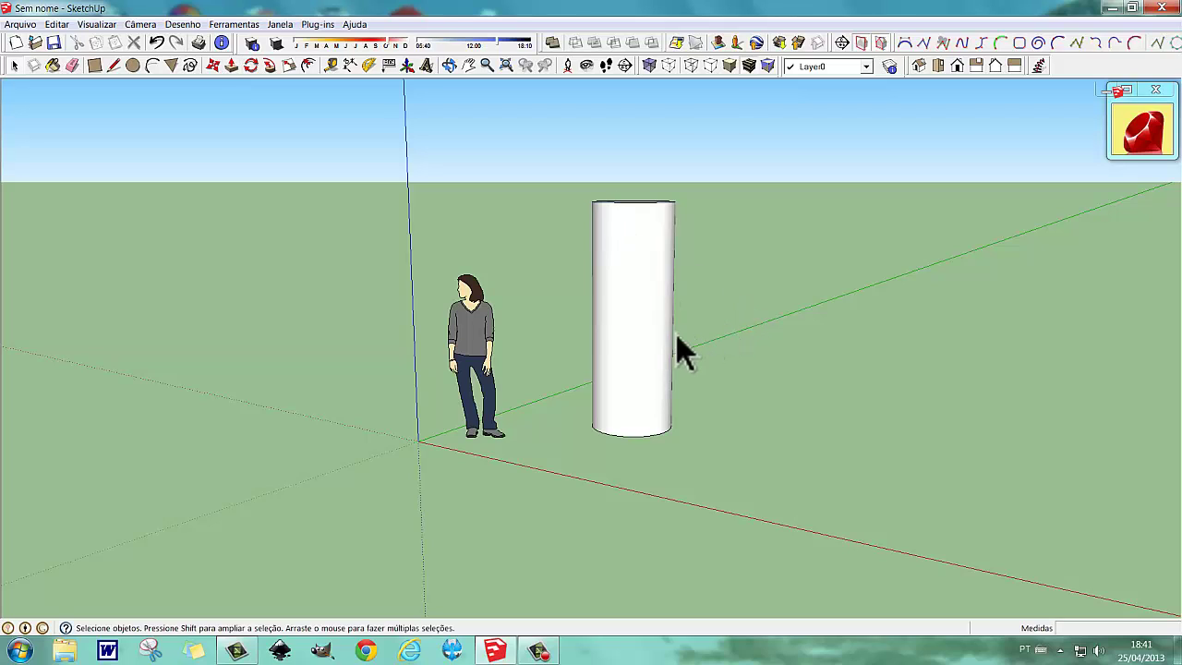
# Delete the entire vertical cylinder
pyautogui.tripleClick(637, 349)
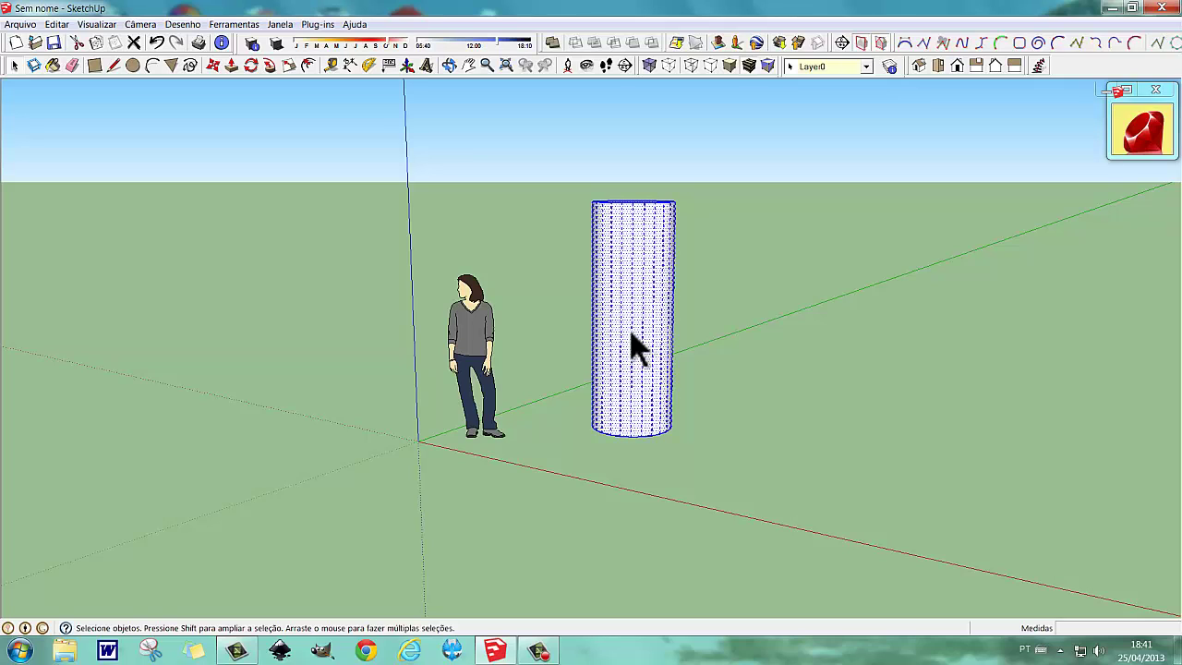
pyautogui.press('Delete')
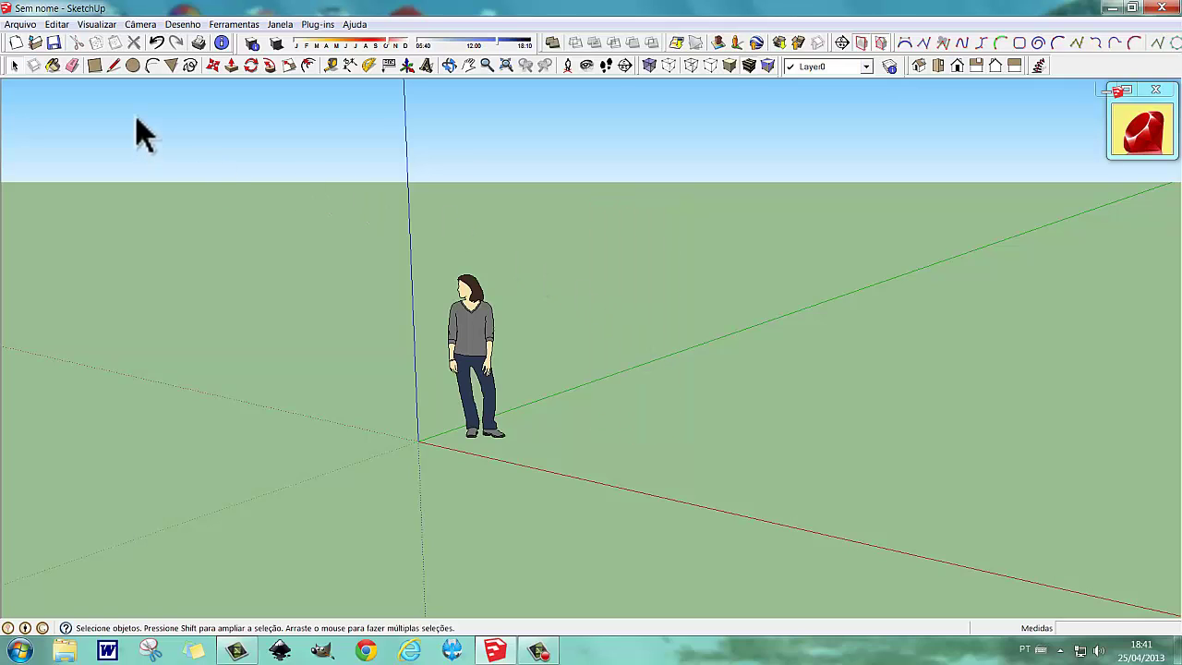
# Draw an upright circle perpendicular to the red axis, beside that axis, with a radius of about 0.44 m
pyautogui.click(134, 66)
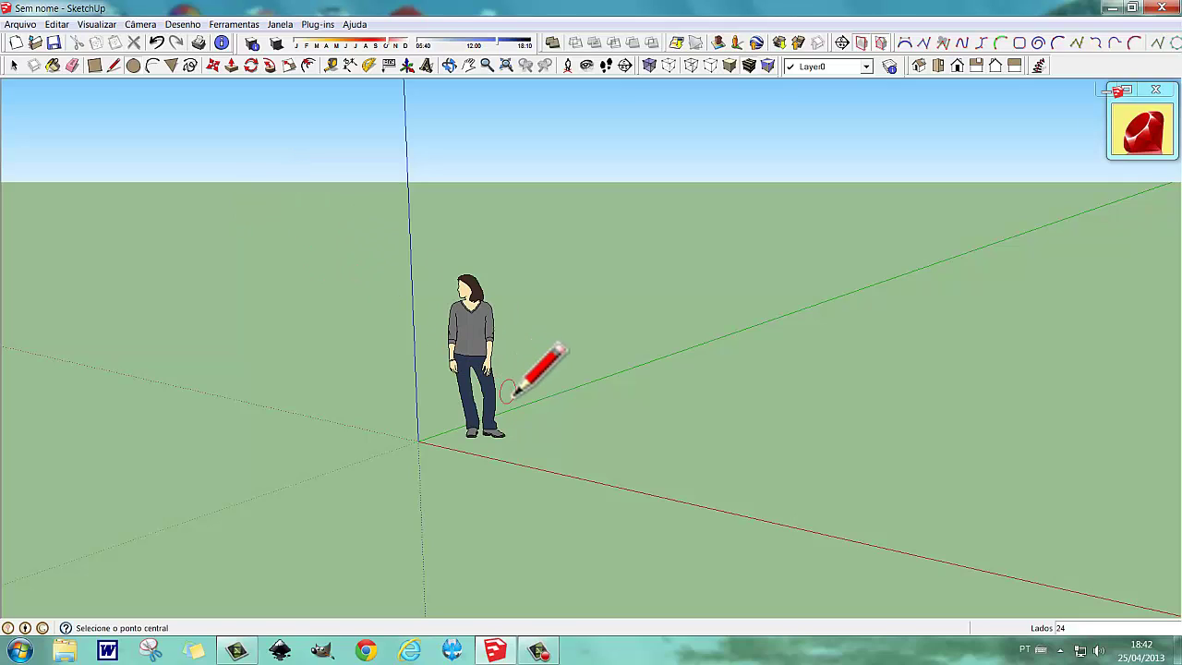
pyautogui.click(685, 456)
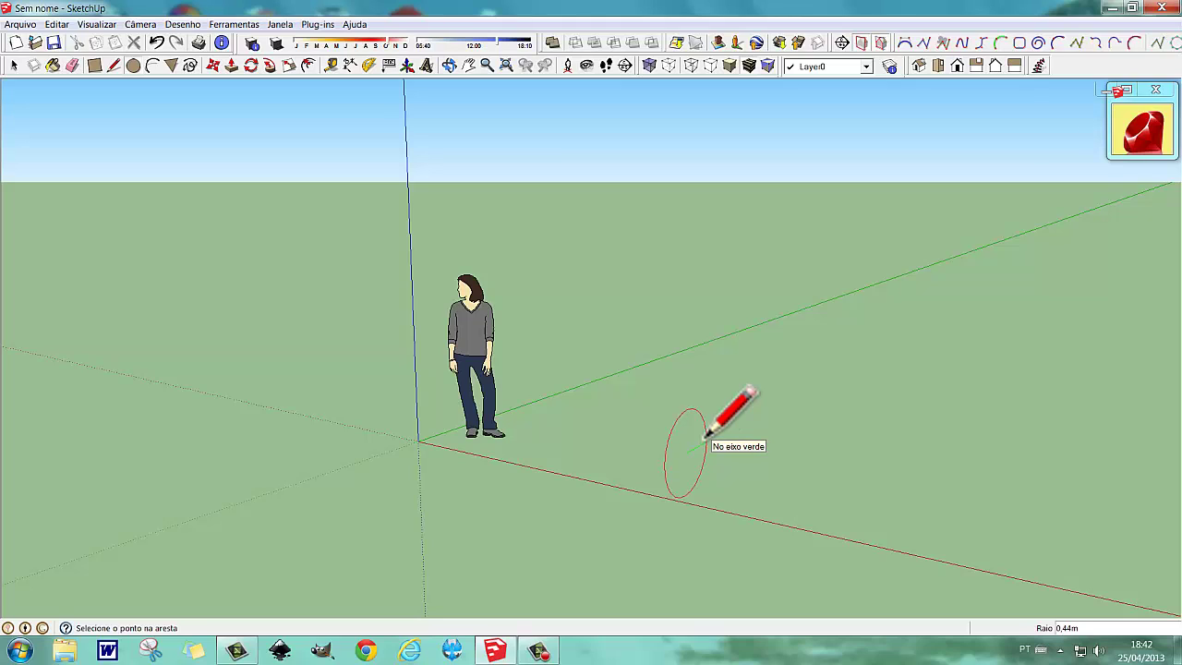
pyautogui.click(707, 436)
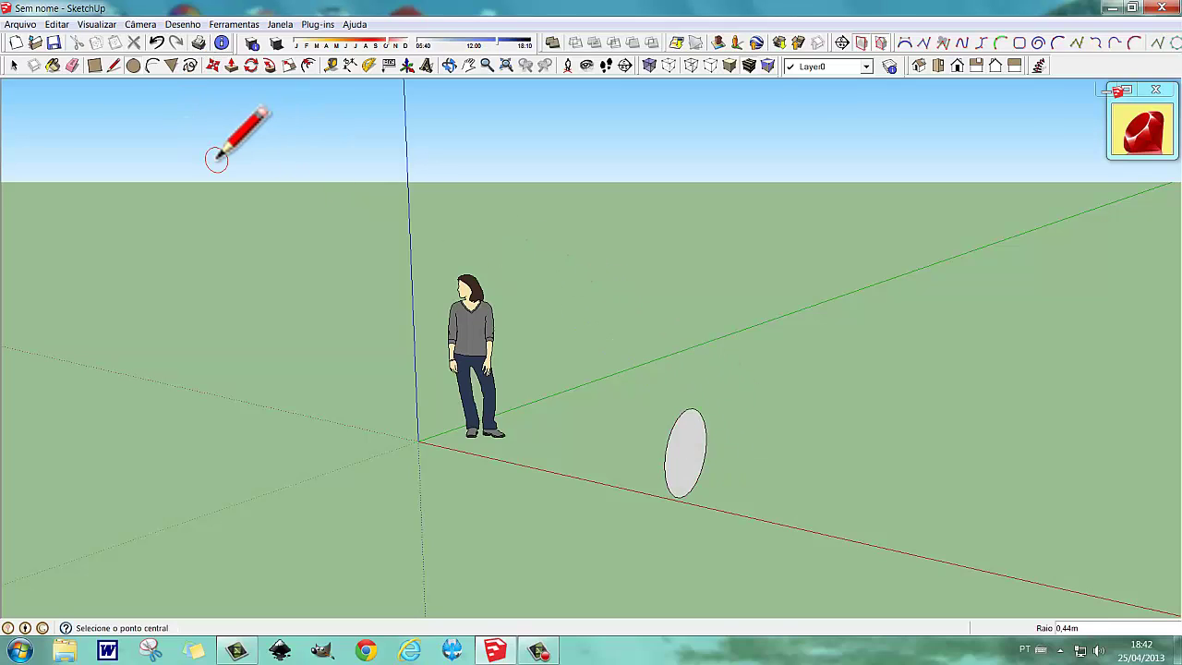
pyautogui.press('space')
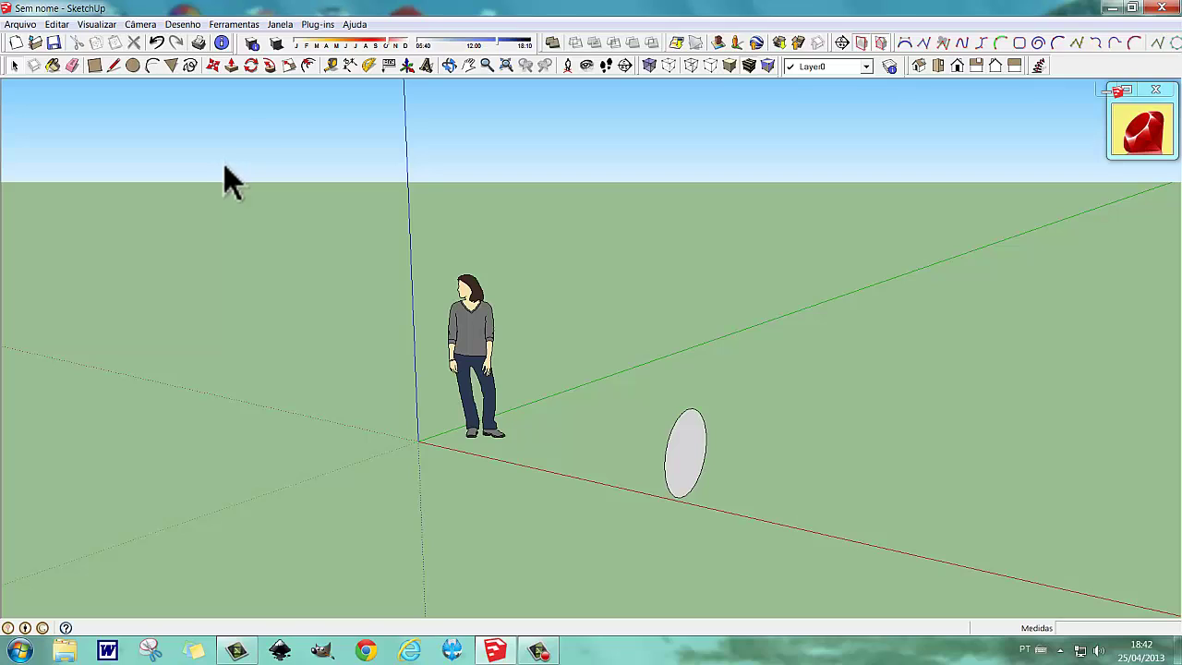
# Push/Pull the upright circle about 2.79 m along the red axis and delete the entire resulting cylinder
pyautogui.click(232, 67)
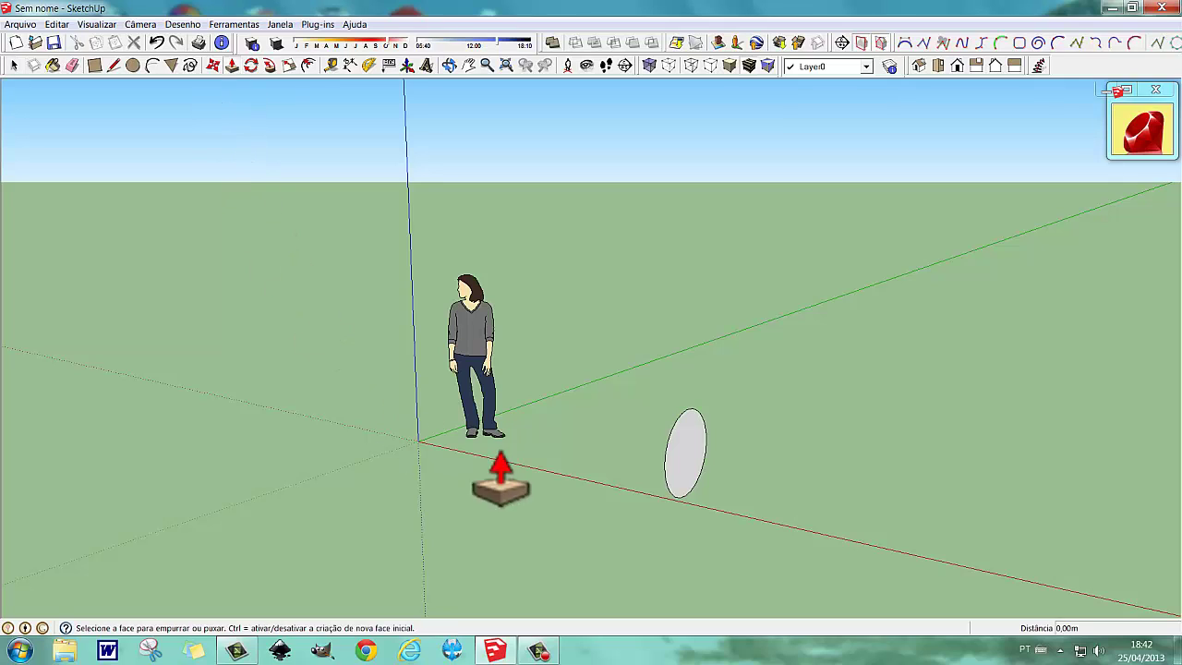
pyautogui.moveTo(681, 466); pyautogui.dragTo(995, 554)
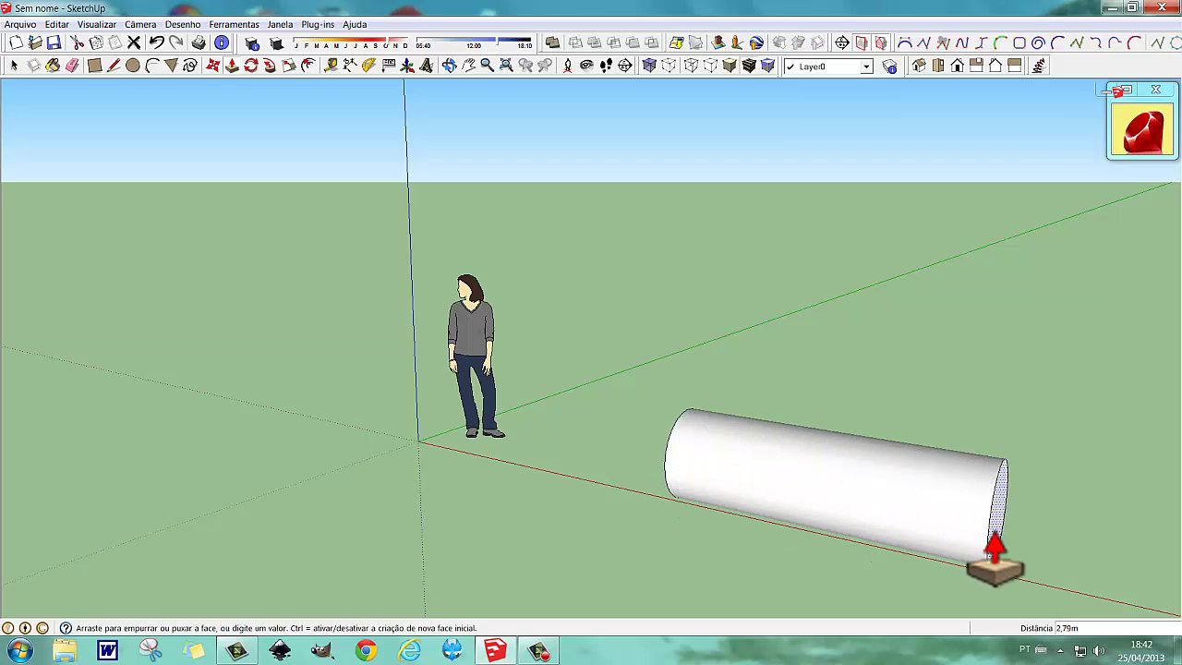
pyautogui.moveTo(994, 554); pyautogui.dragTo(994, 552)
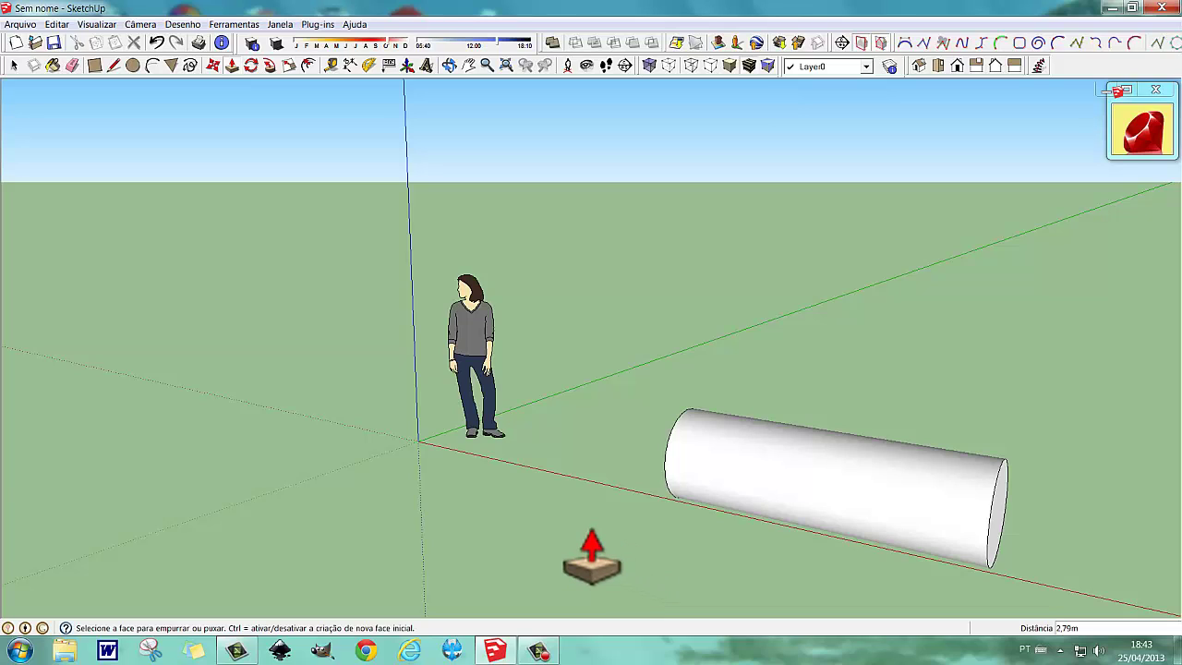
pyautogui.press('space')
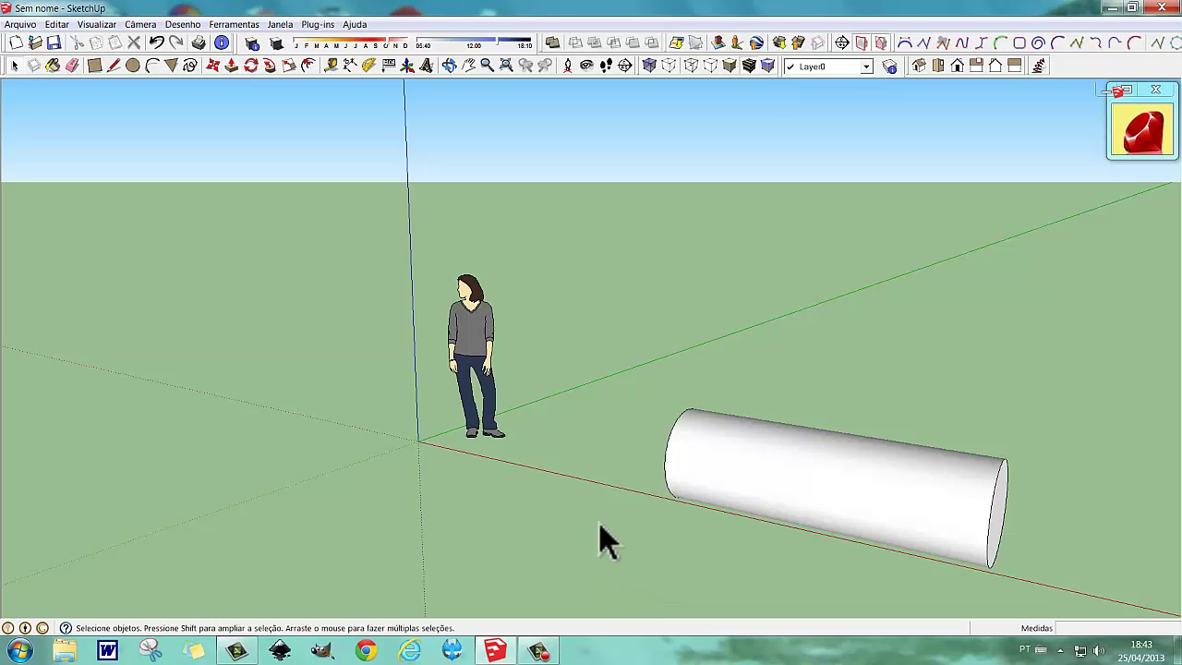
pyautogui.click(744, 481)
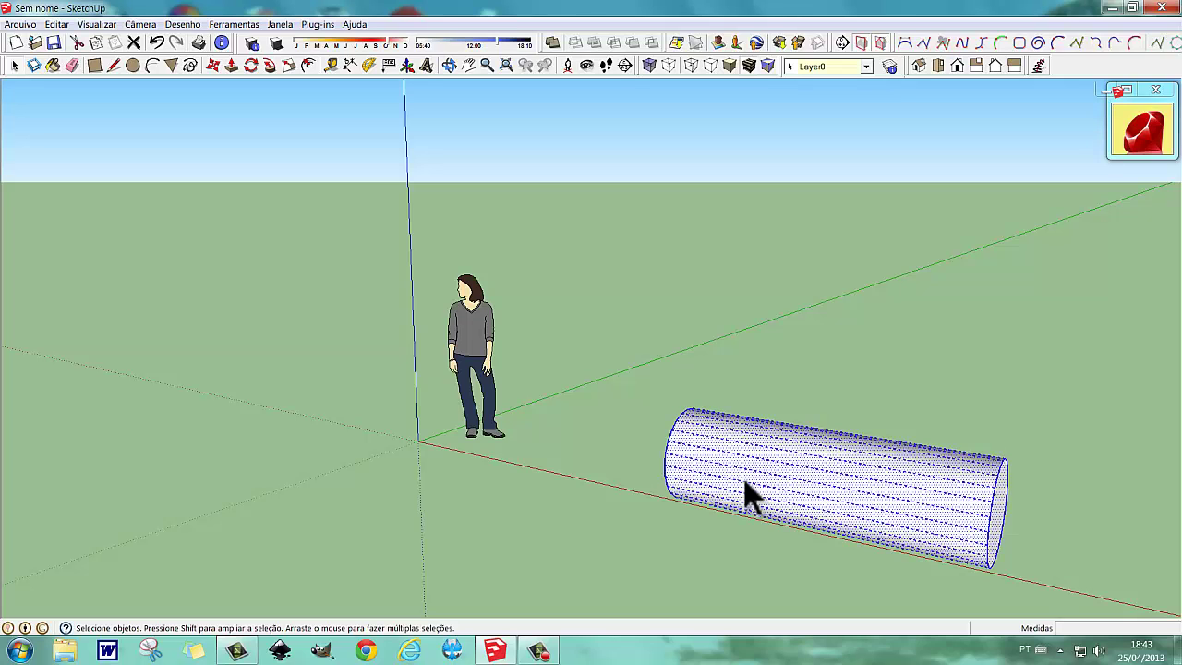
pyautogui.press('Delete')
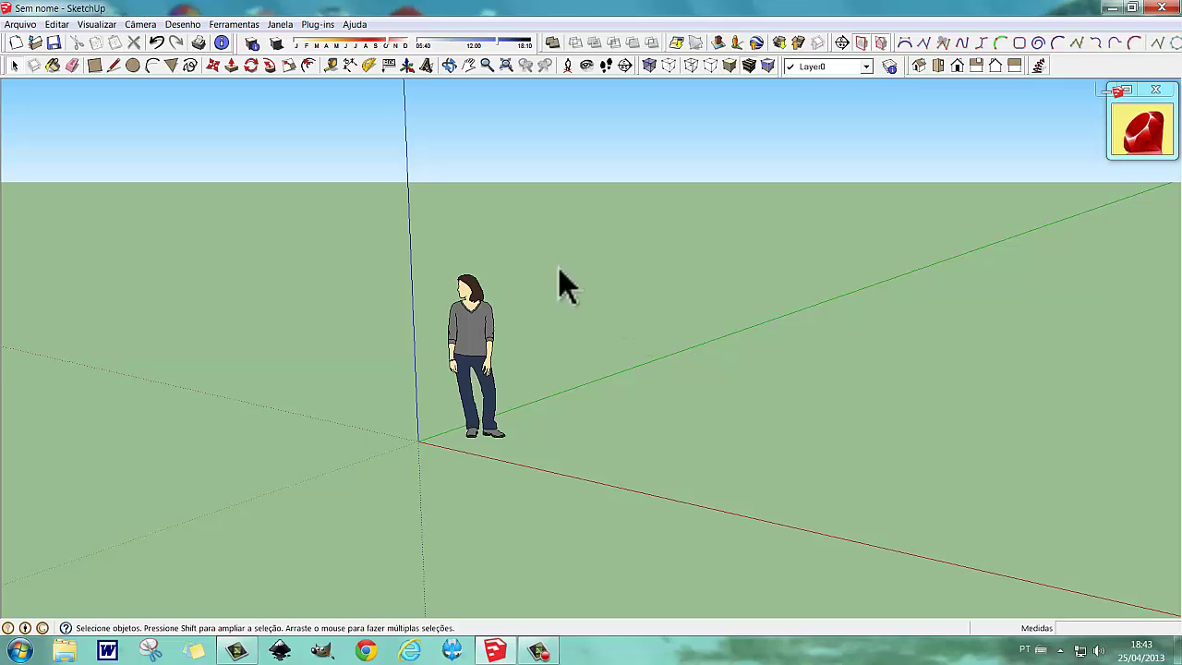
# Draw an upright circle perpendicular to the green axis, just beyond the figure, with a radius of about 0.35 m
pyautogui.click(132, 66)
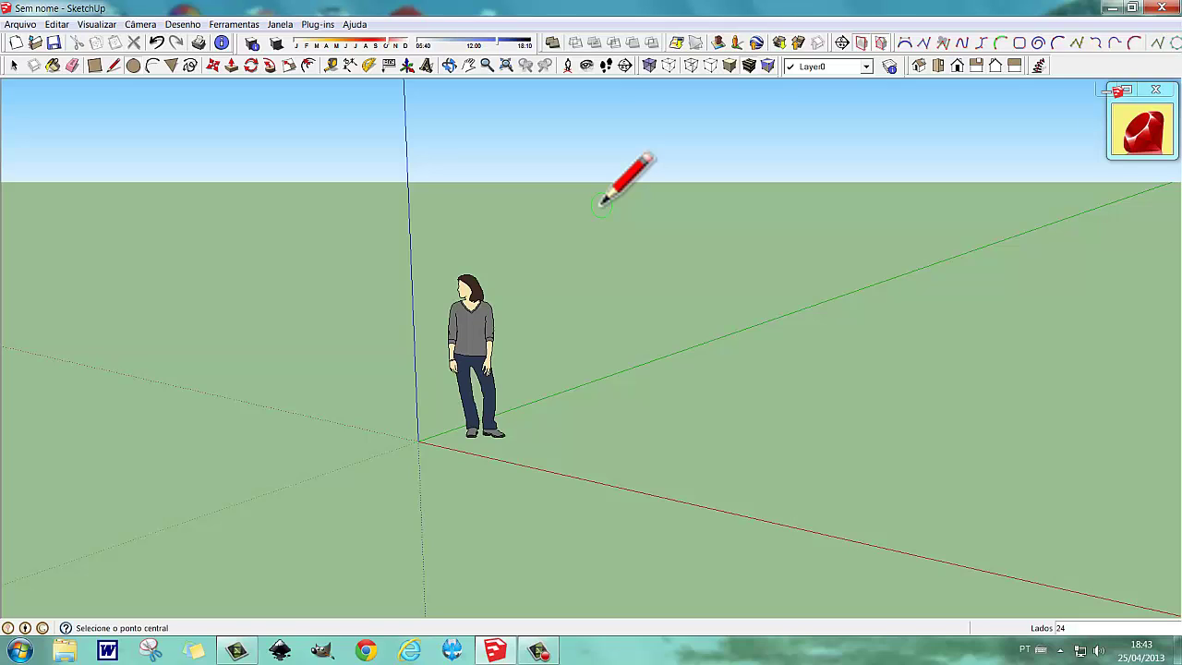
pyautogui.click(613, 400)
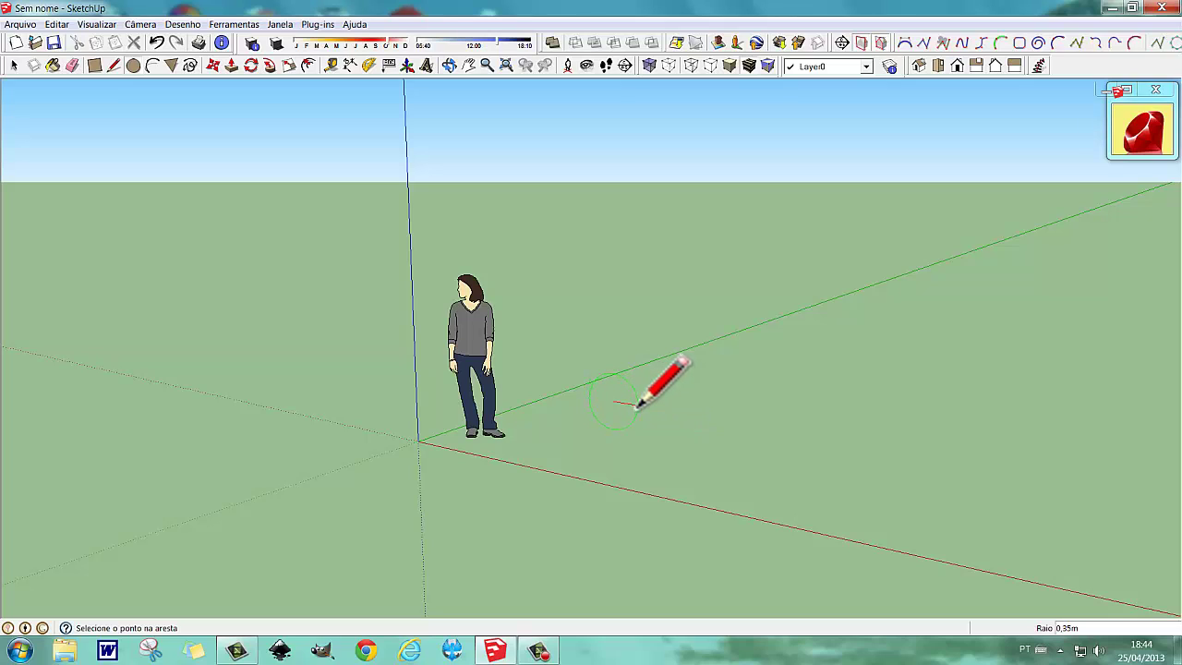
pyautogui.click(637, 405)
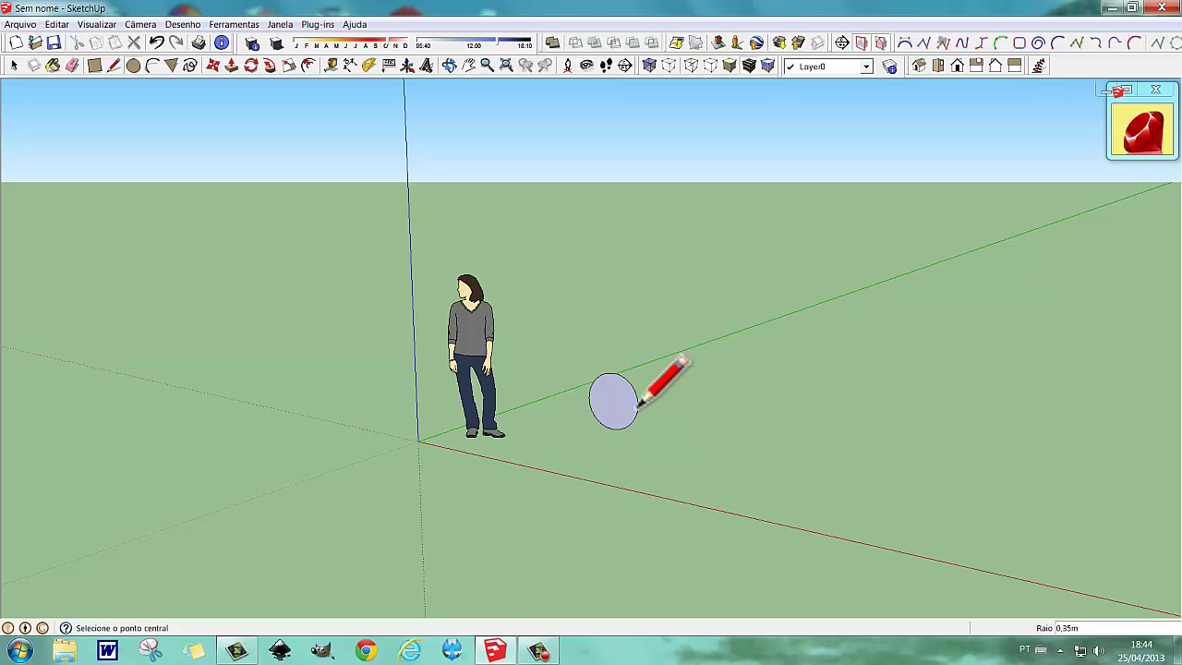
pyautogui.press('space')
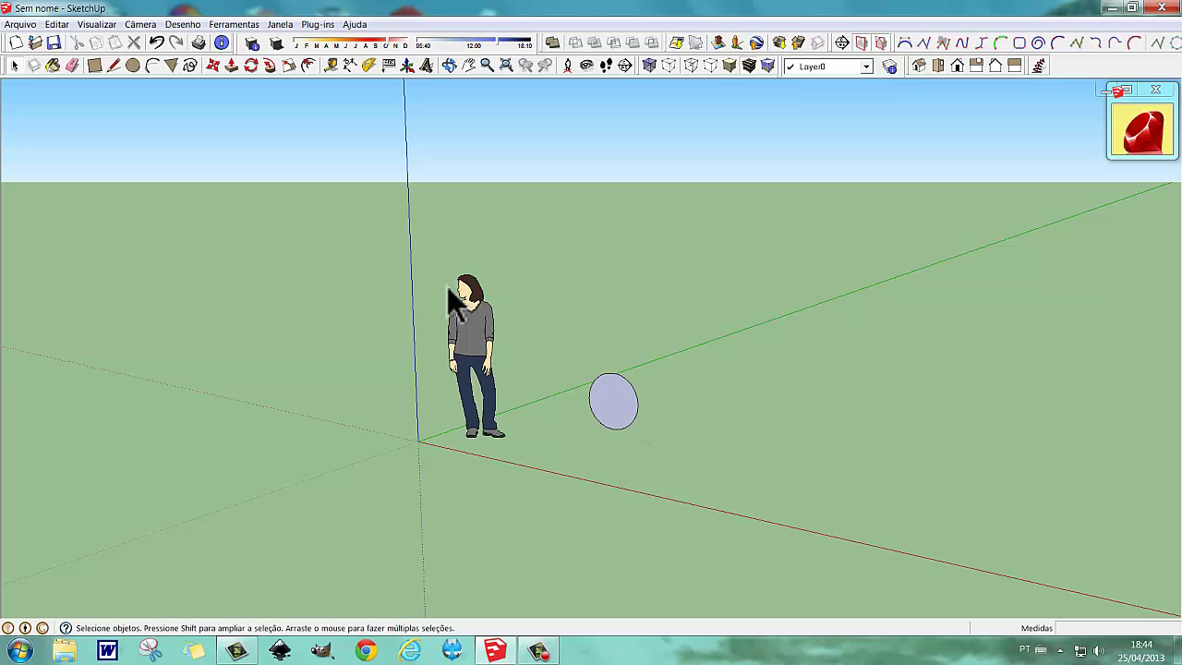
# Push/Pull the upright circle about 8.84 m along the green axis and delete the entire resulting cylinder
pyautogui.click(231, 65)
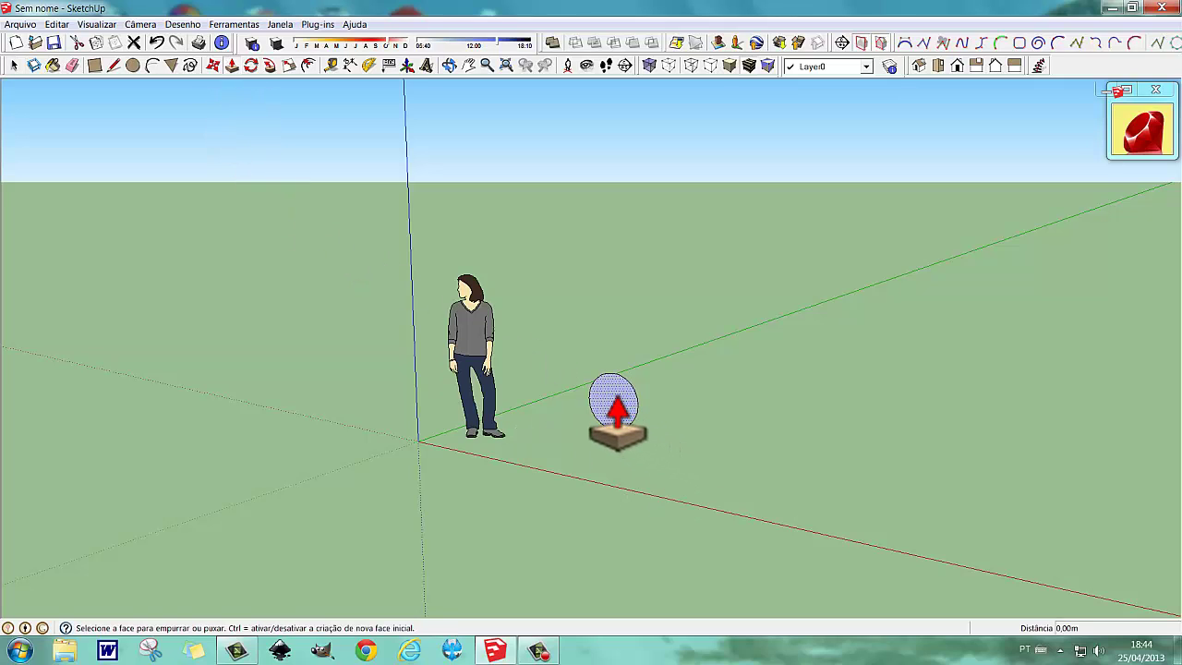
pyautogui.click(616, 398)
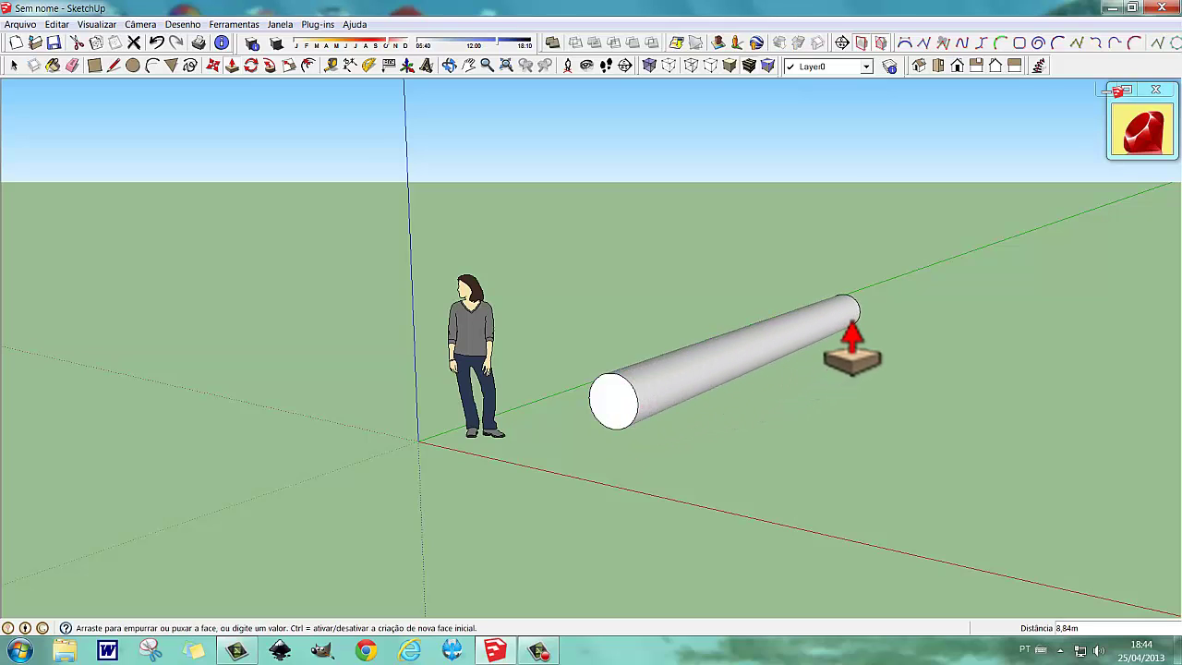
pyautogui.click(851, 349)
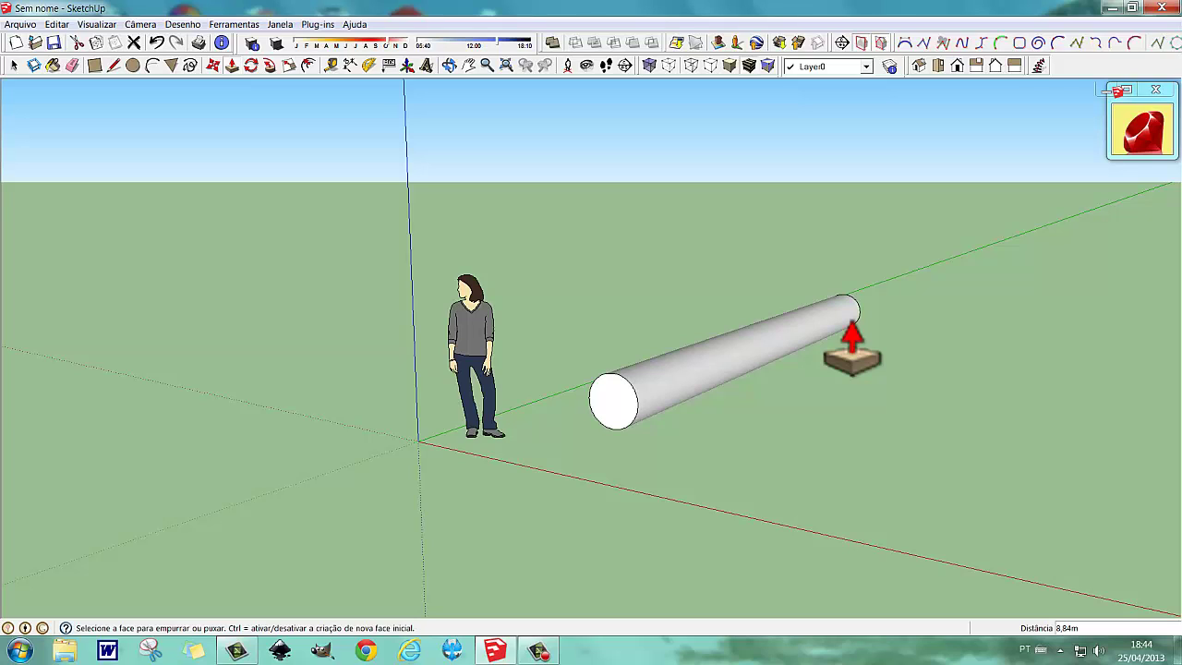
pyautogui.press('space')
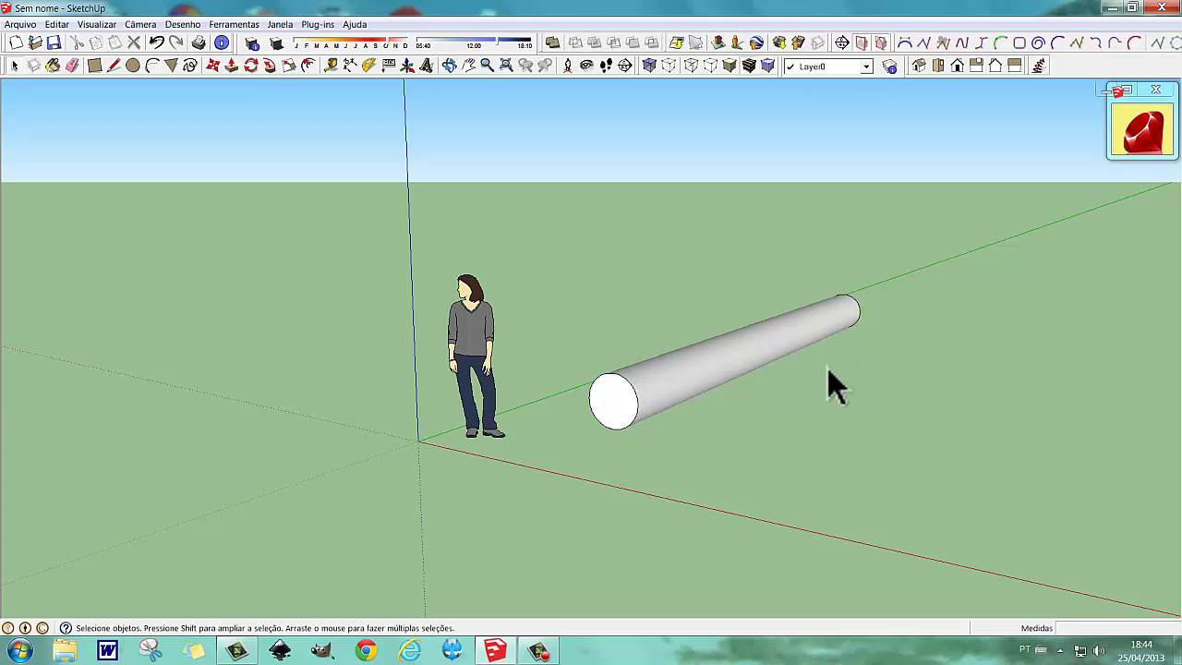
pyautogui.tripleClick(724, 352)
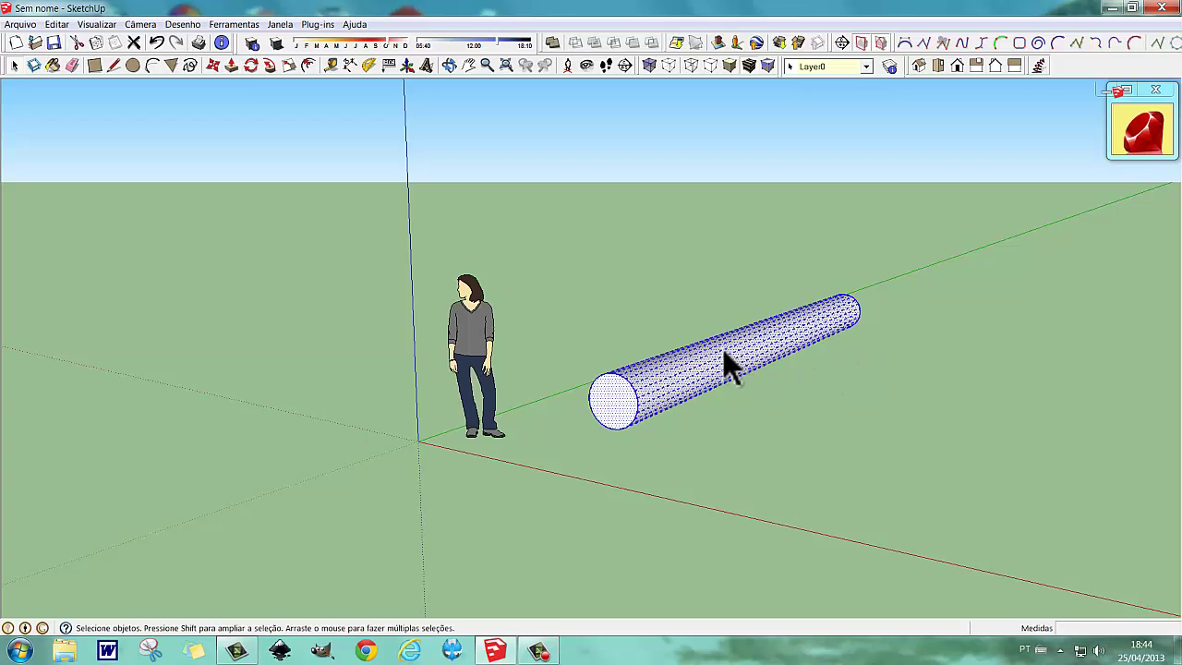
pyautogui.press('Delete')
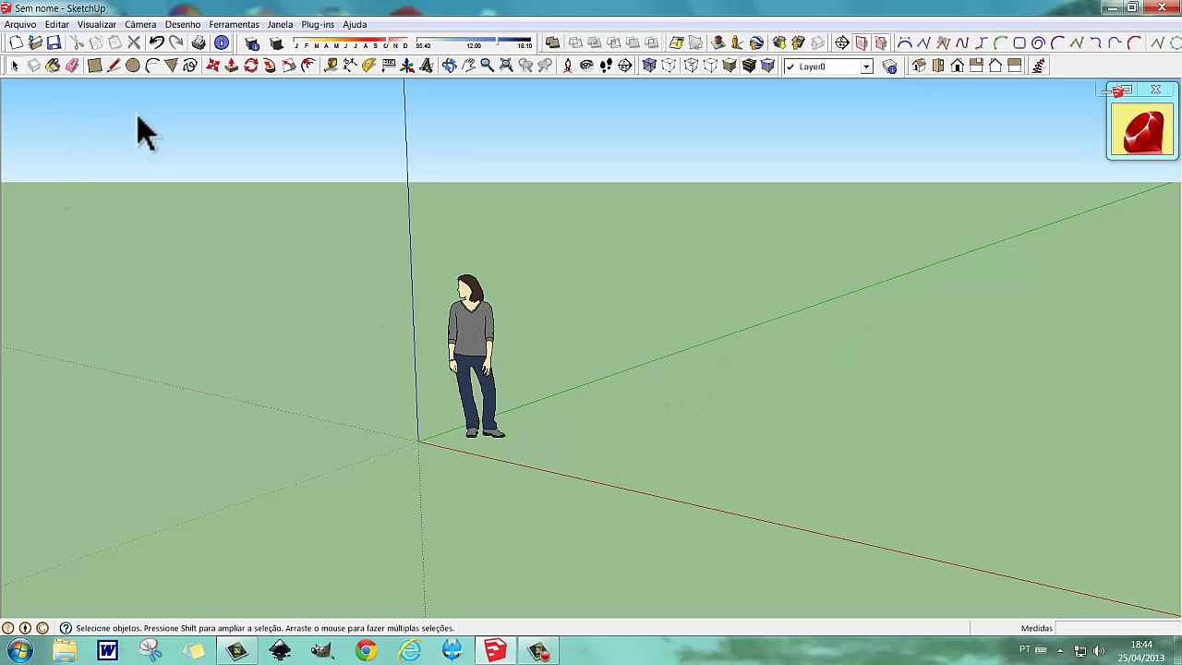
# Draw a larger upright circle perpendicular to the green axis with a radius of about 0.94 m
pyautogui.click(133, 66)
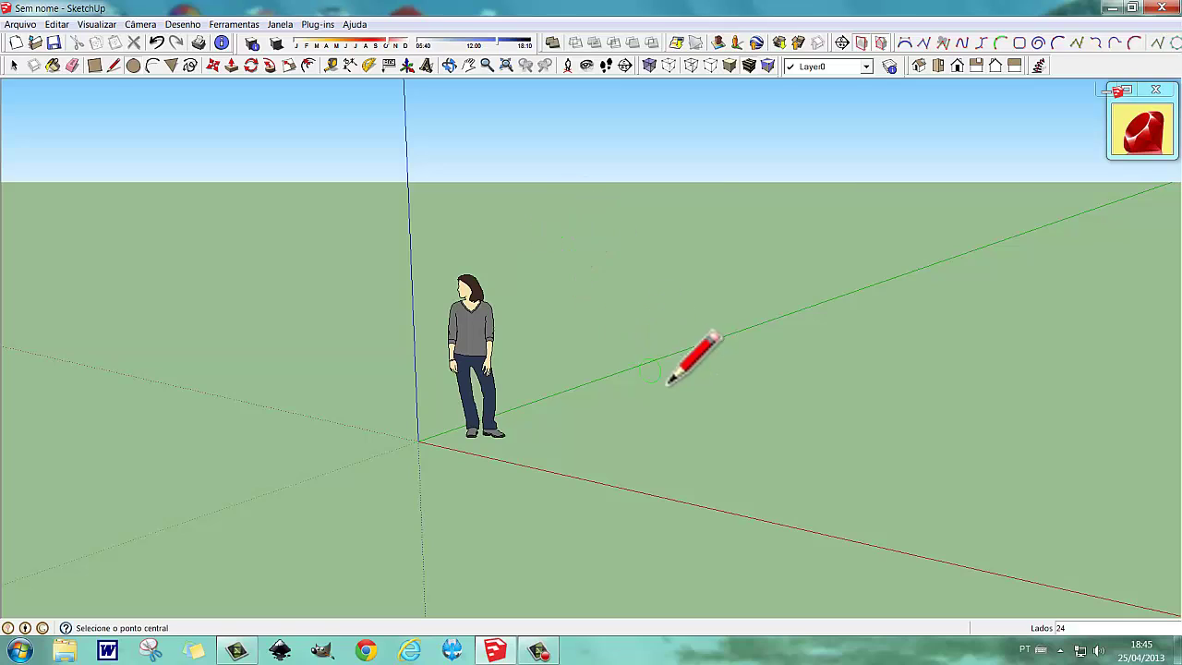
pyautogui.click(736, 383)
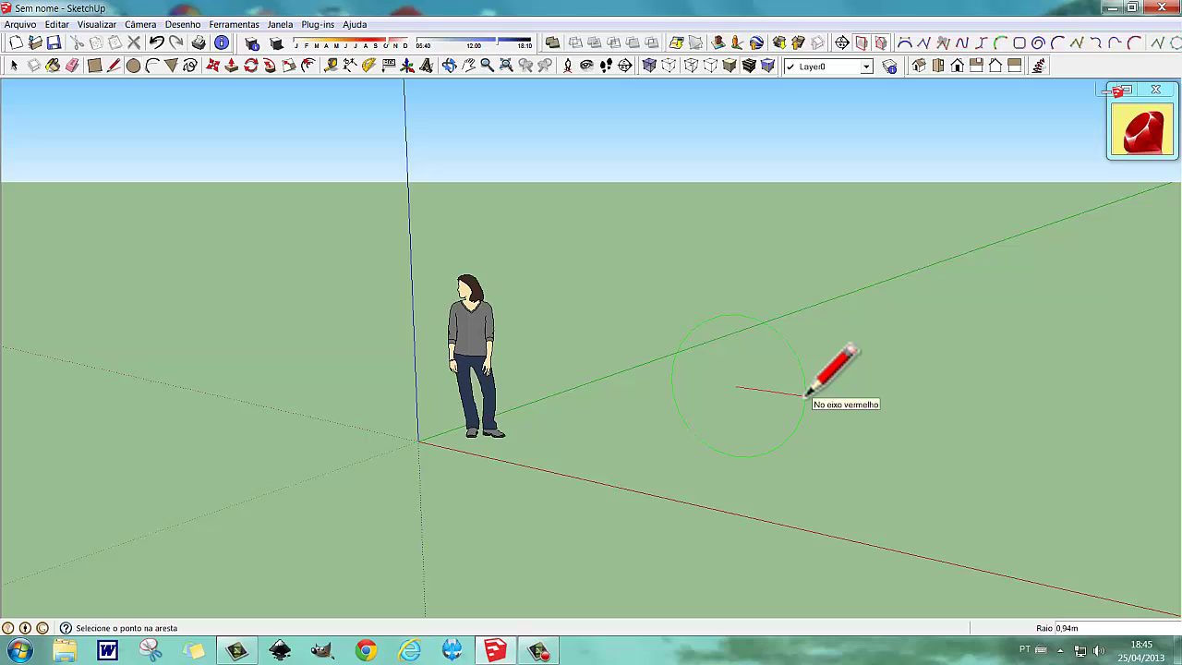
pyautogui.click(806, 392)
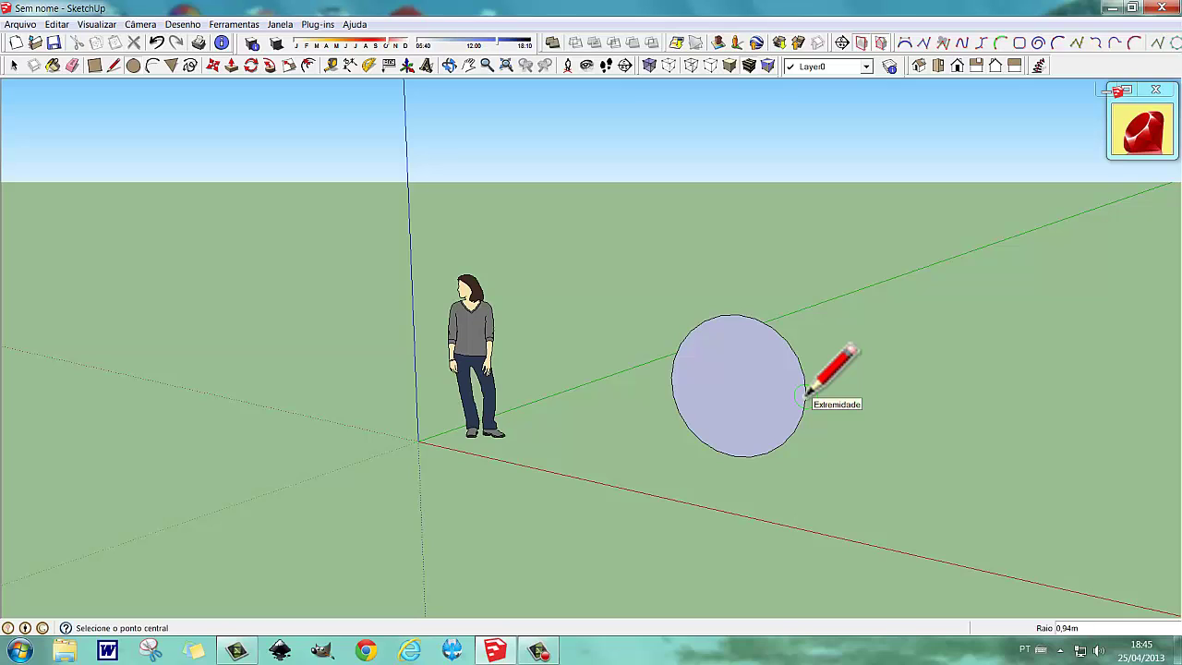
# Delete the large upright circle, including both its face and its edge
pyautogui.press('space')
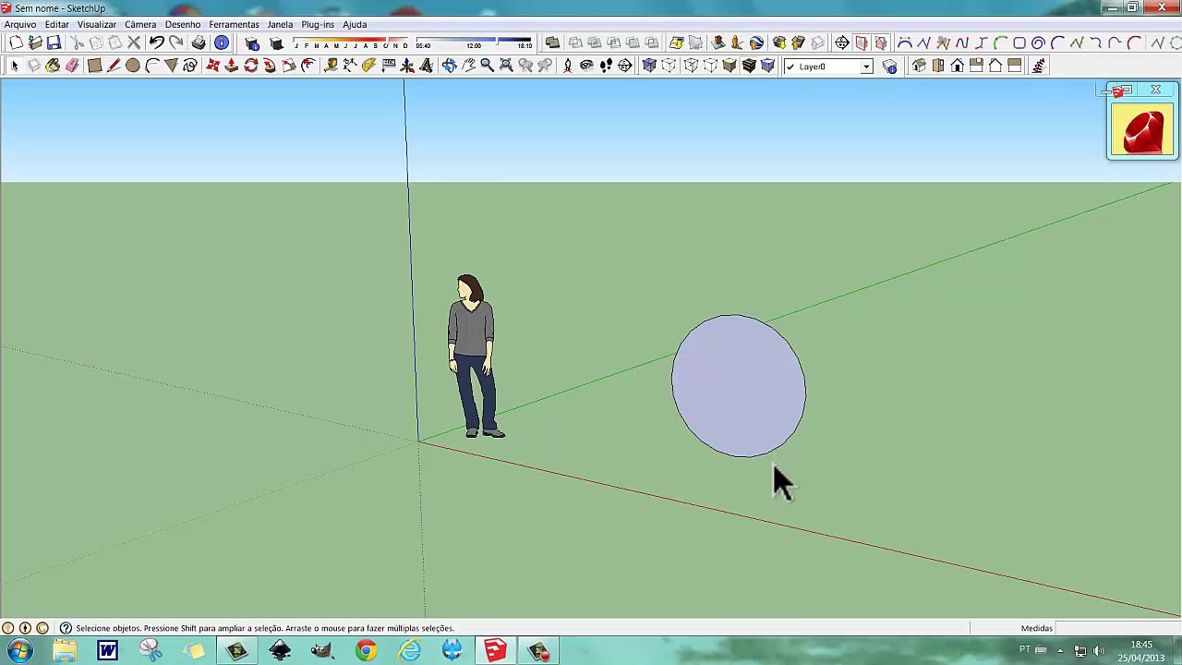
pyautogui.doubleClick(757, 426)
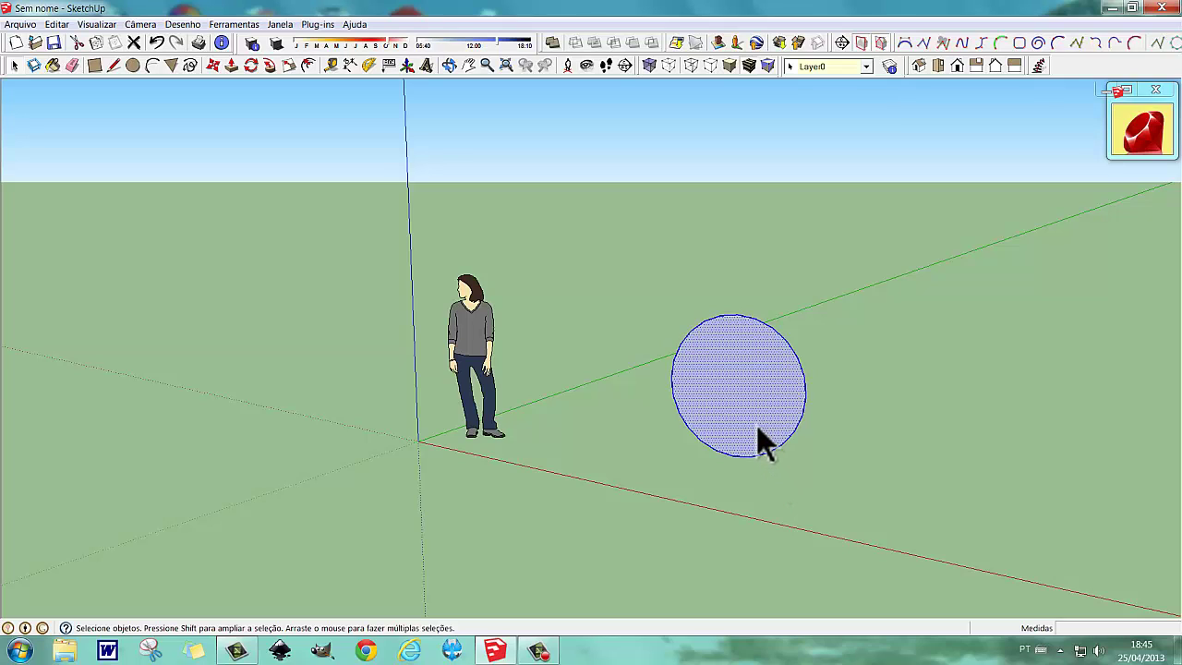
pyautogui.press('Delete')
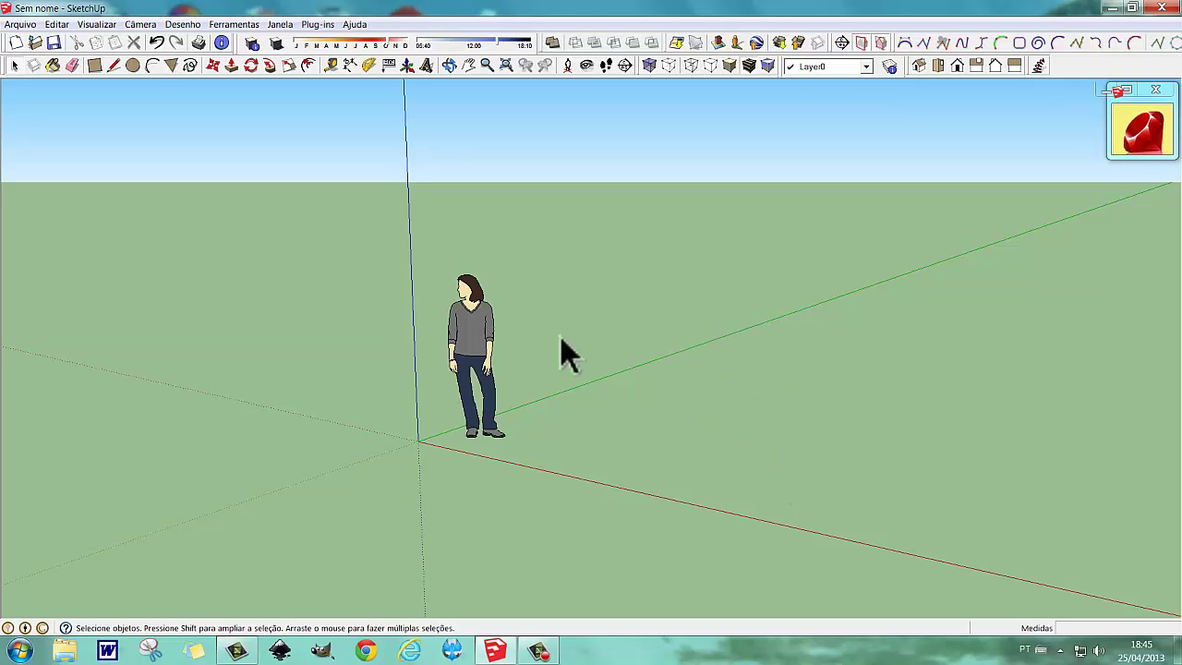
# Draw an upright circle perpendicular to the red axis with a radius of about 0.40 m, and delete it
pyautogui.click(132, 66)
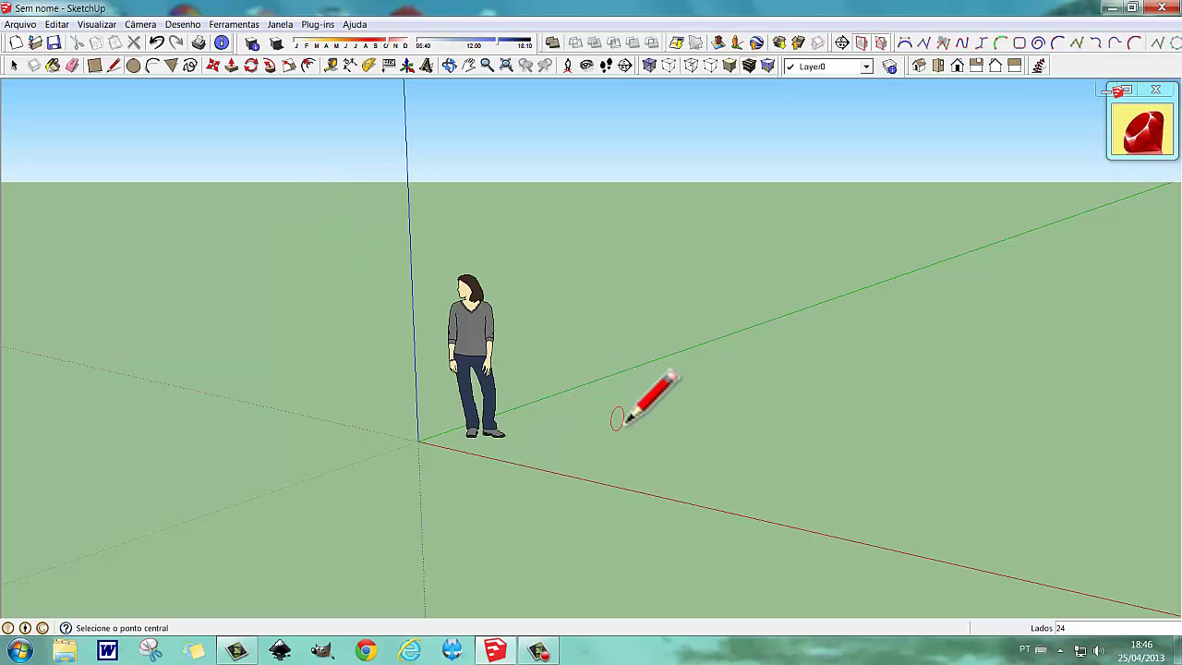
pyautogui.click(685, 447)
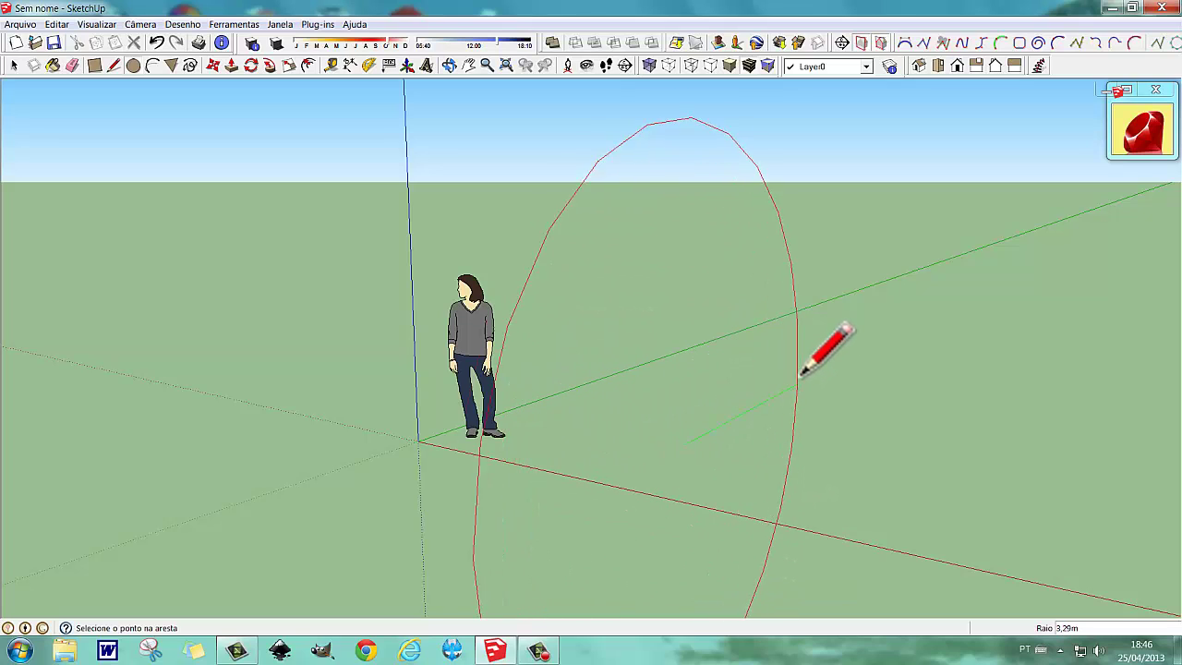
pyautogui.click(705, 429)
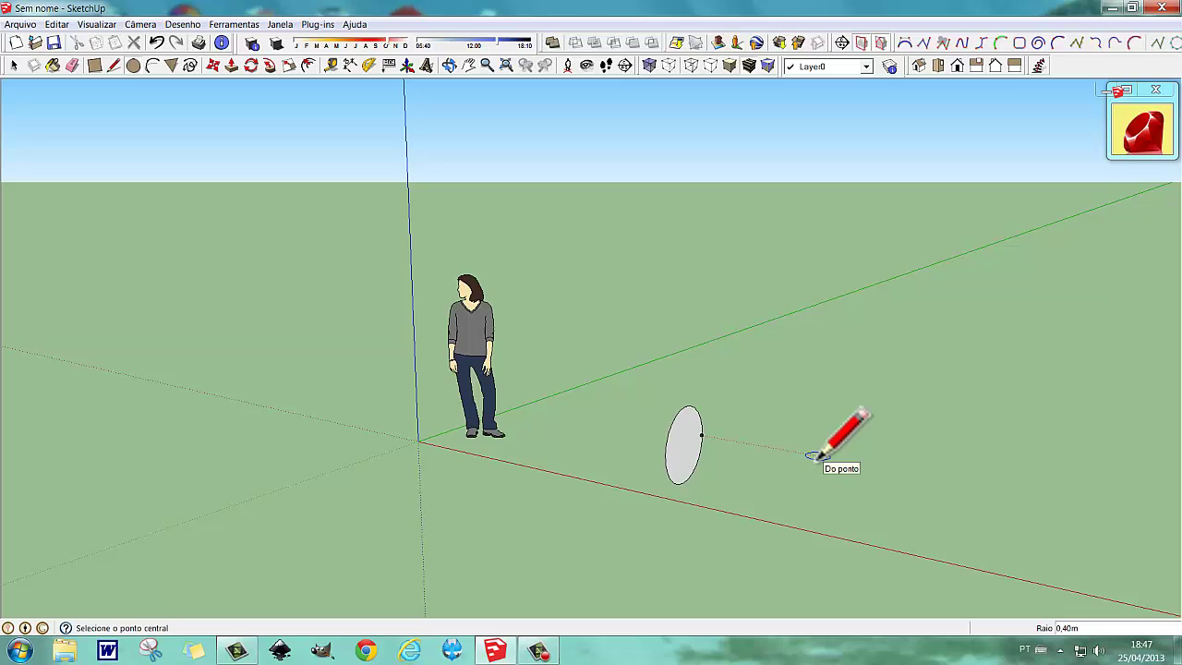
pyautogui.press('space')
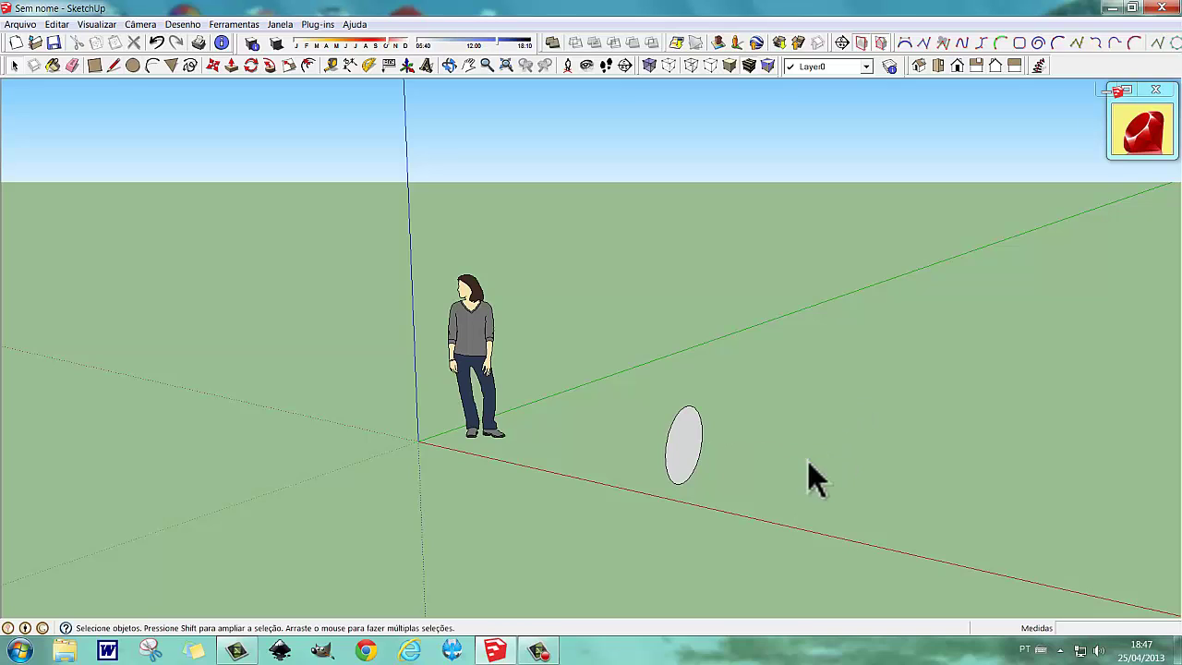
pyautogui.click(679, 459)
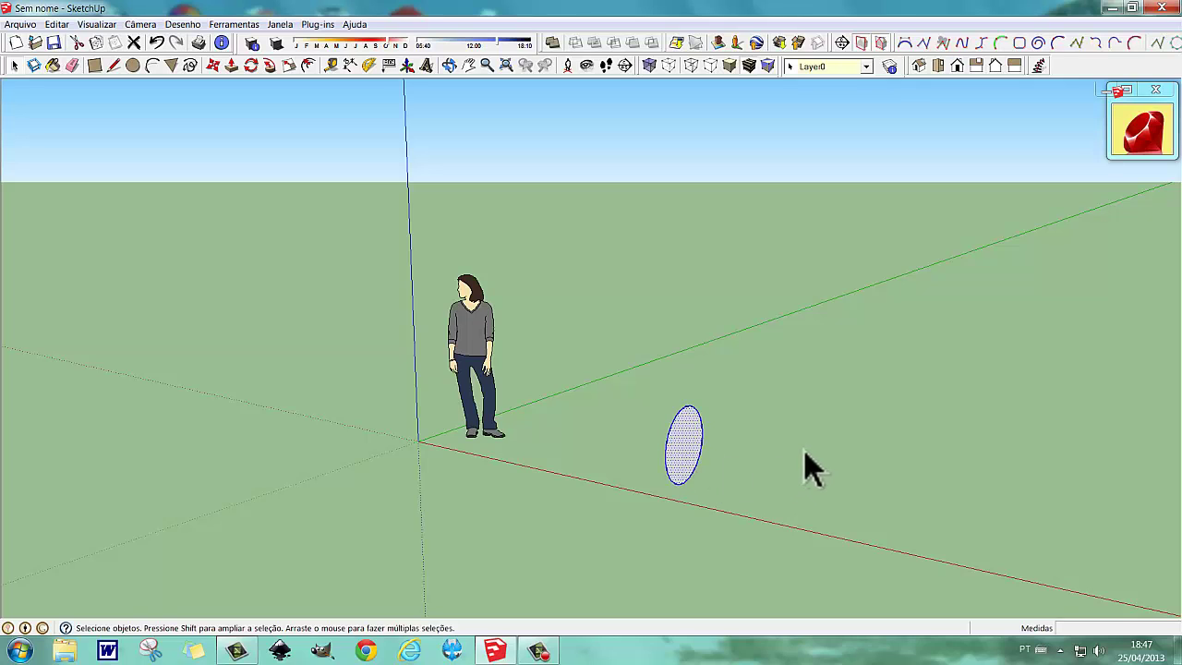
pyautogui.press('Delete')
pyautogui.click(540, 650)
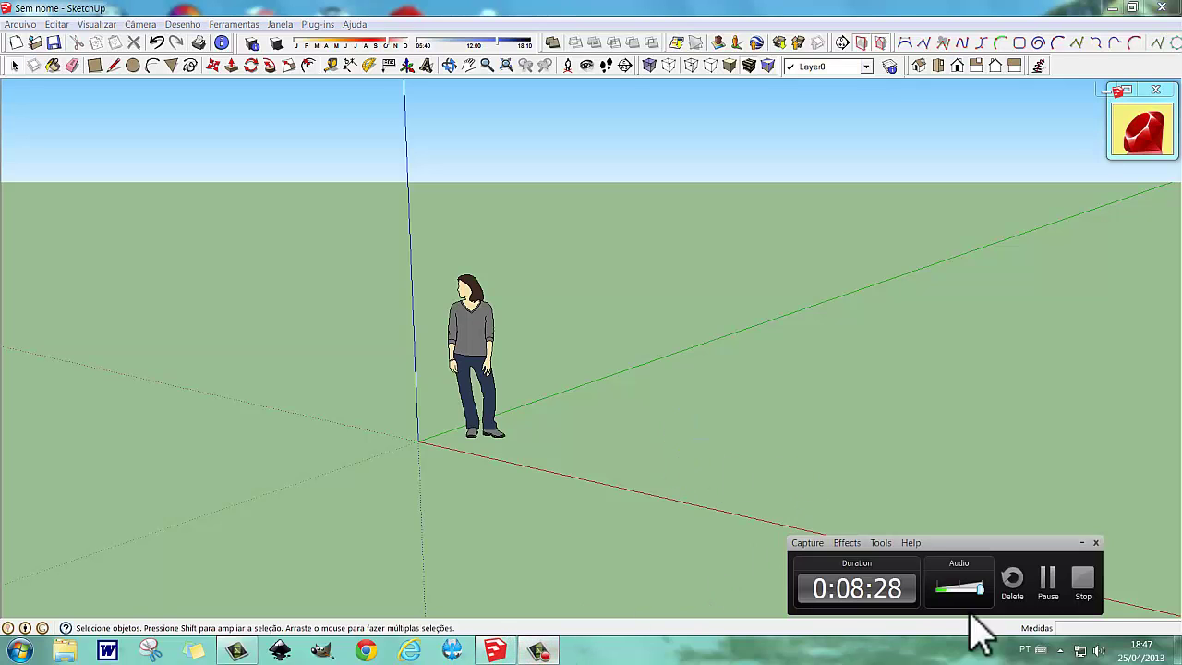
pyautogui.click(662, 462)
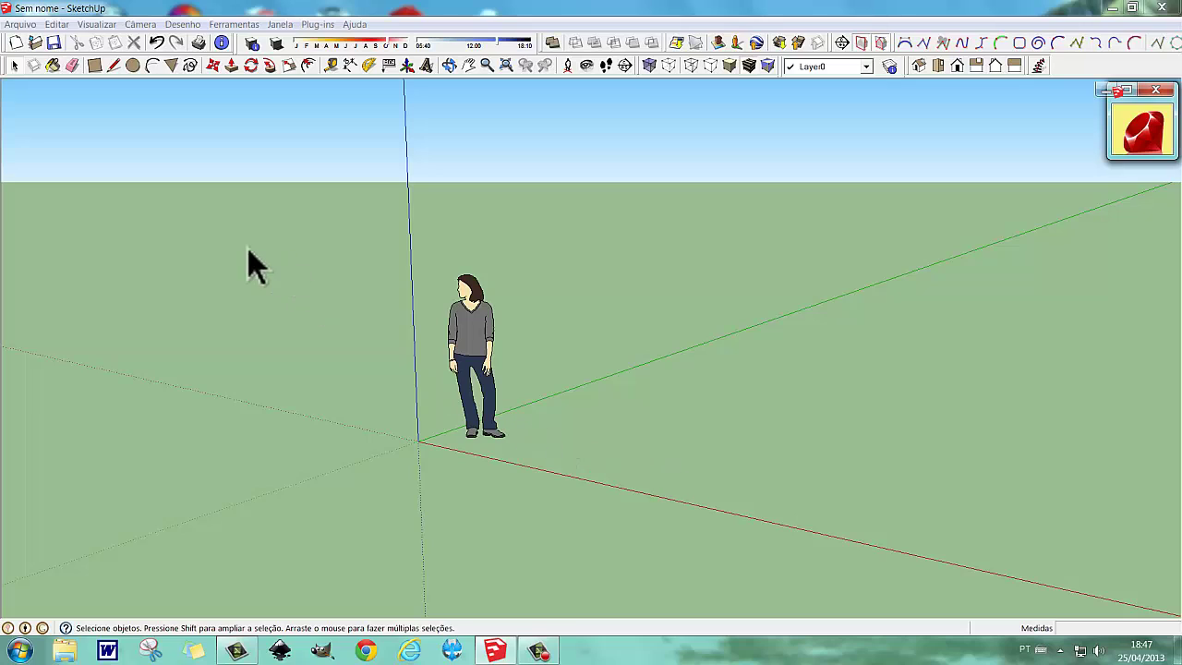
# Draw a horizontal circle on the ground beyond the figure with an exact radius of 0.50 m, and delete it
pyautogui.click(132, 66)
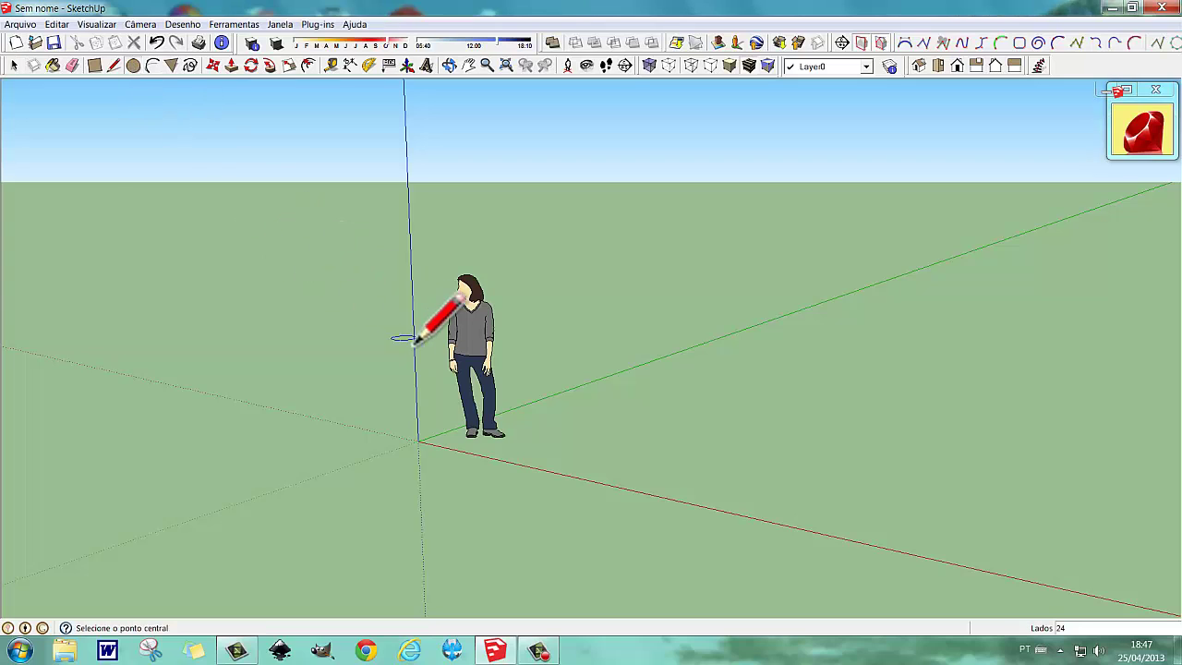
pyautogui.click(707, 441)
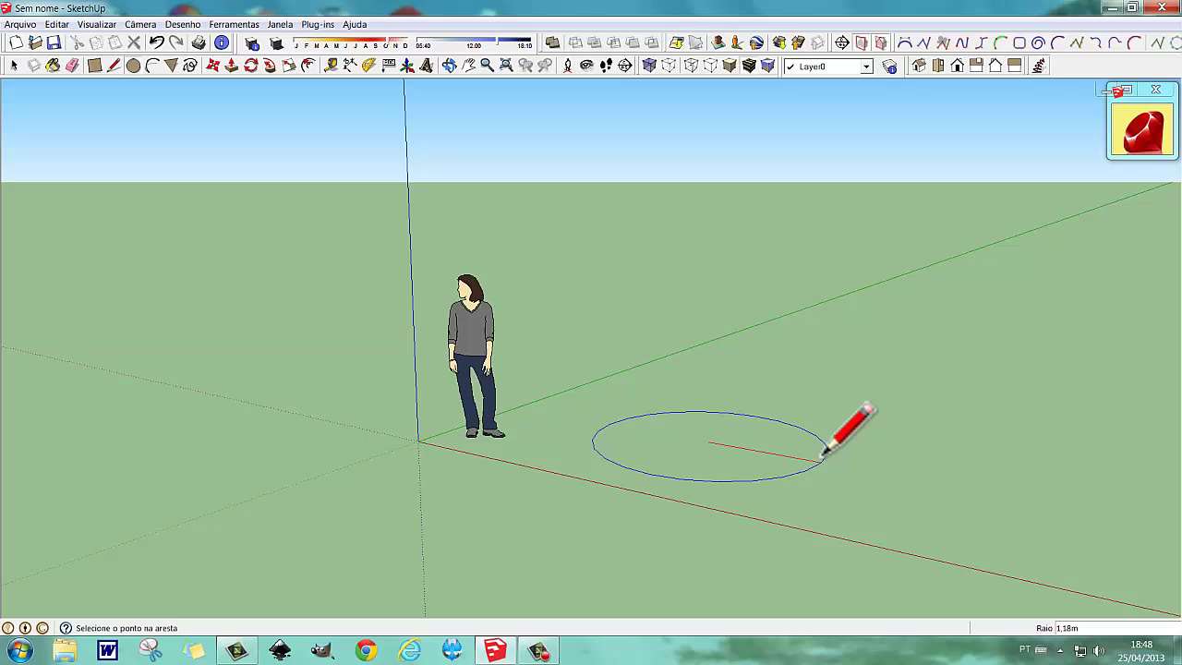
pyautogui.write('0,50')
pyautogui.press('Return')
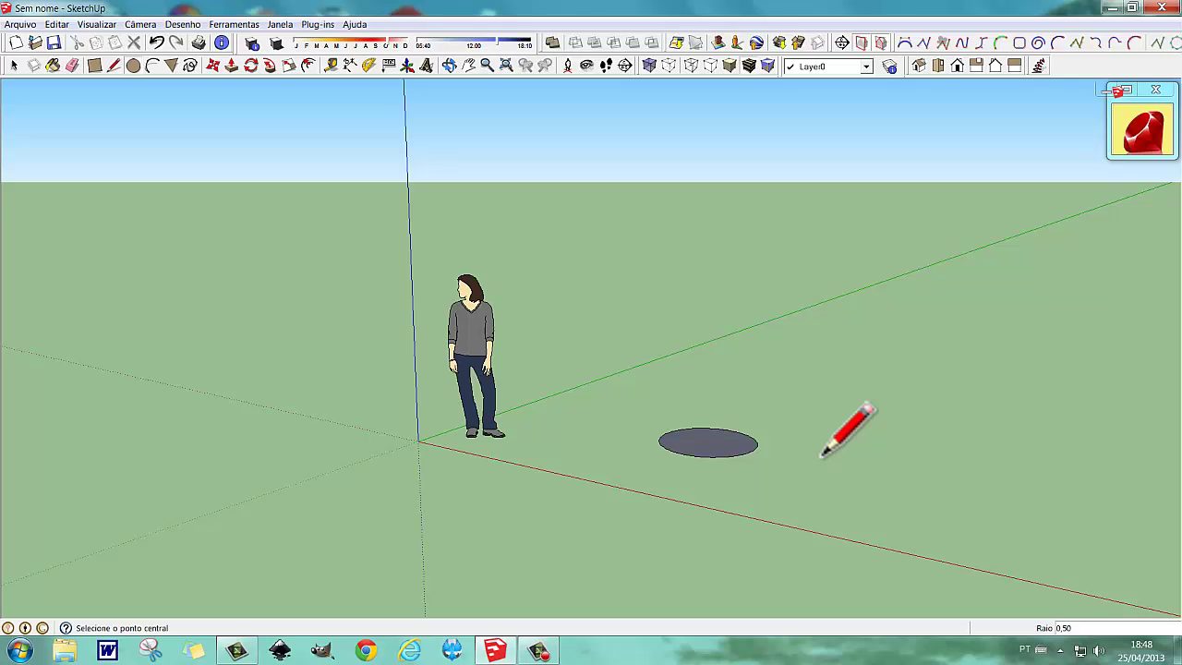
pyautogui.press('space')
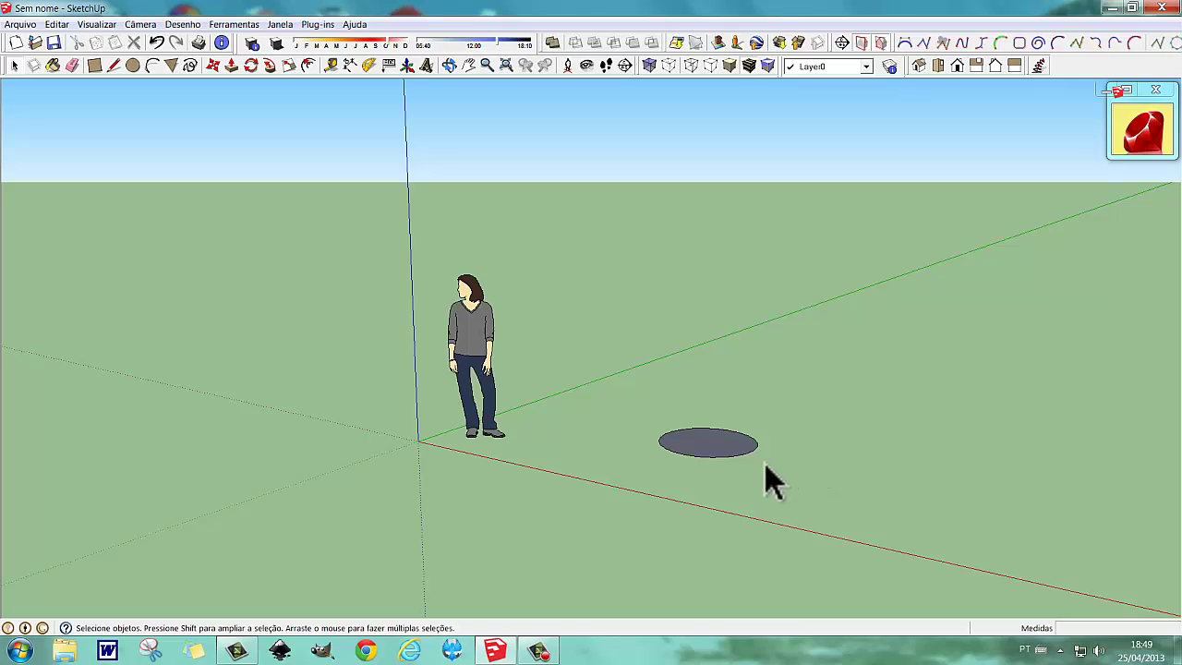
pyautogui.click(721, 436)
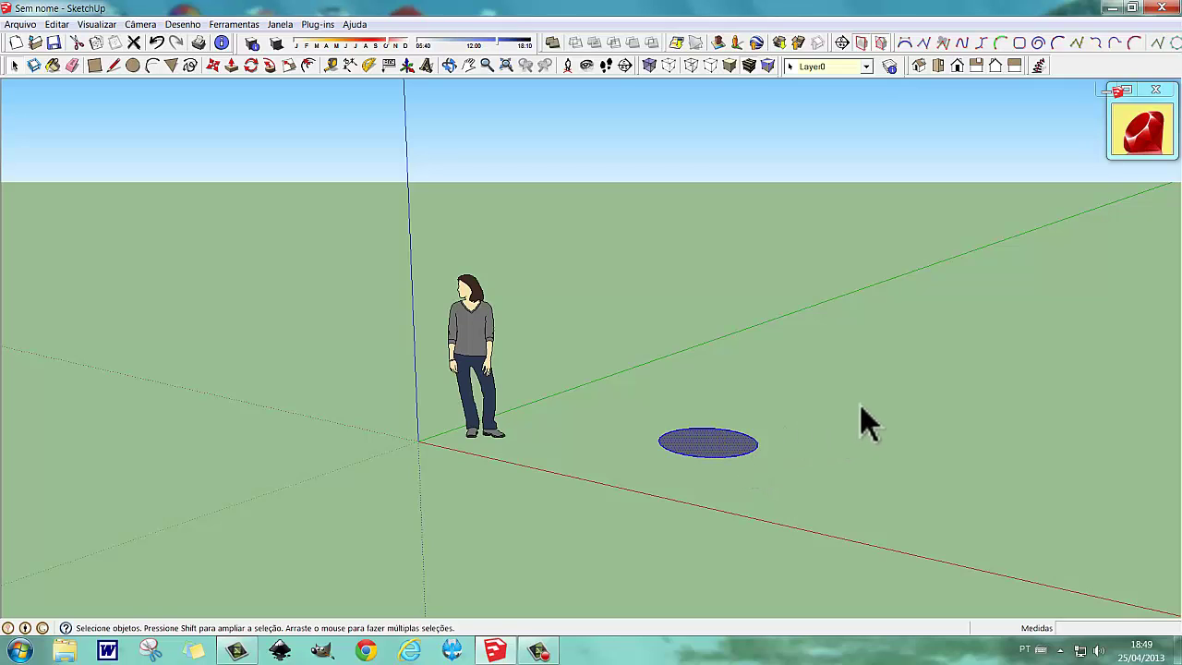
pyautogui.press('Delete')
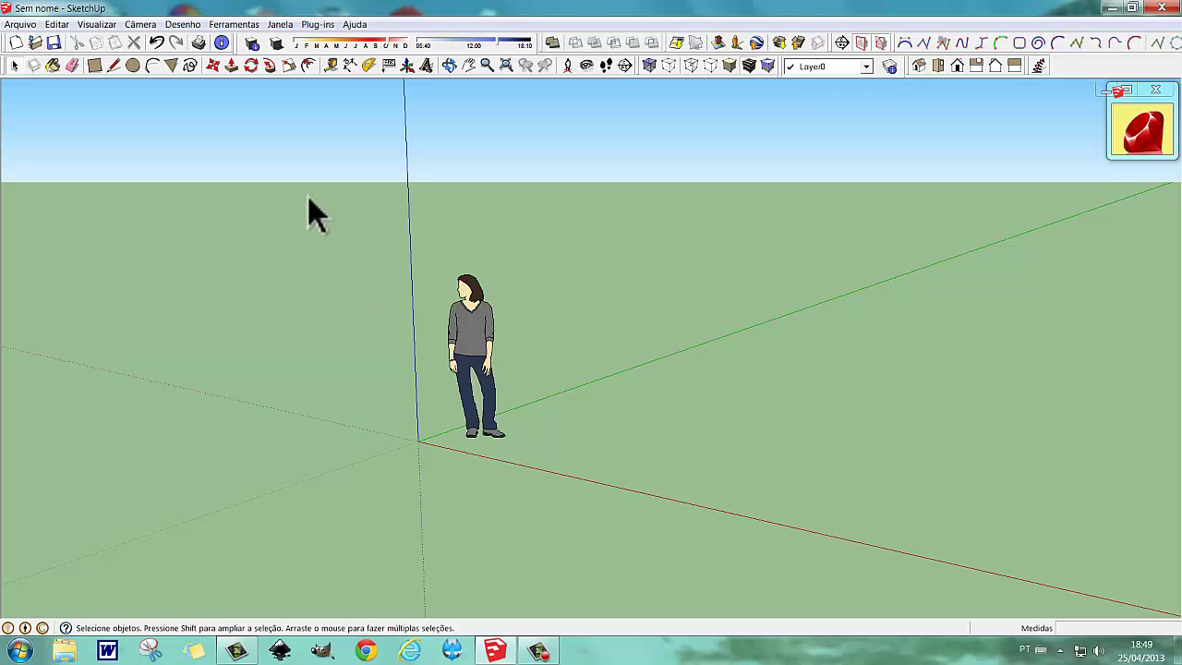
# Draw a horizontal circle with 8 sides and a radius of about 1.75 m on the ground, and delete it
pyautogui.click(133, 67)
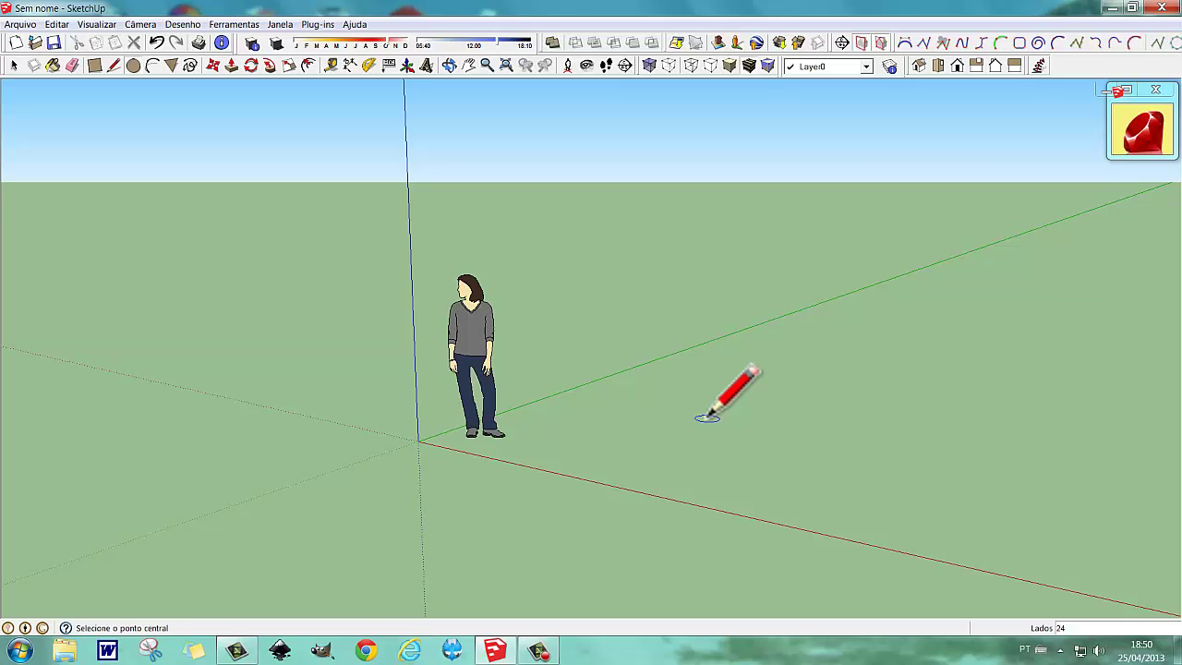
pyautogui.write('8s')
pyautogui.click(706, 418)
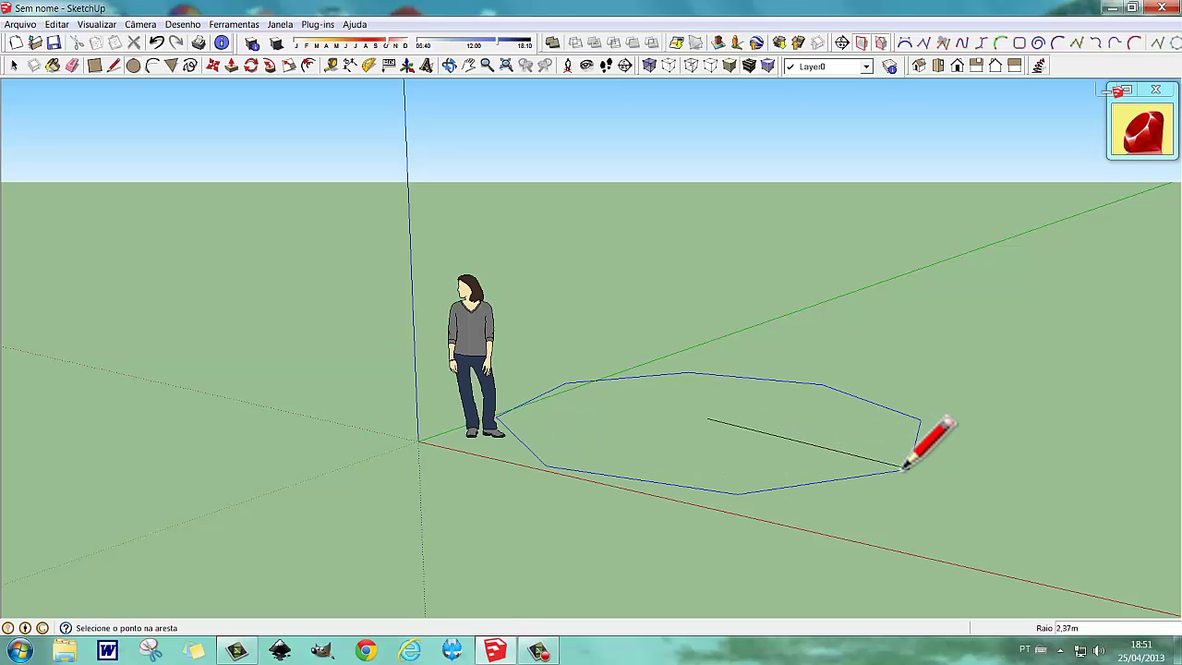
pyautogui.click(850, 450)
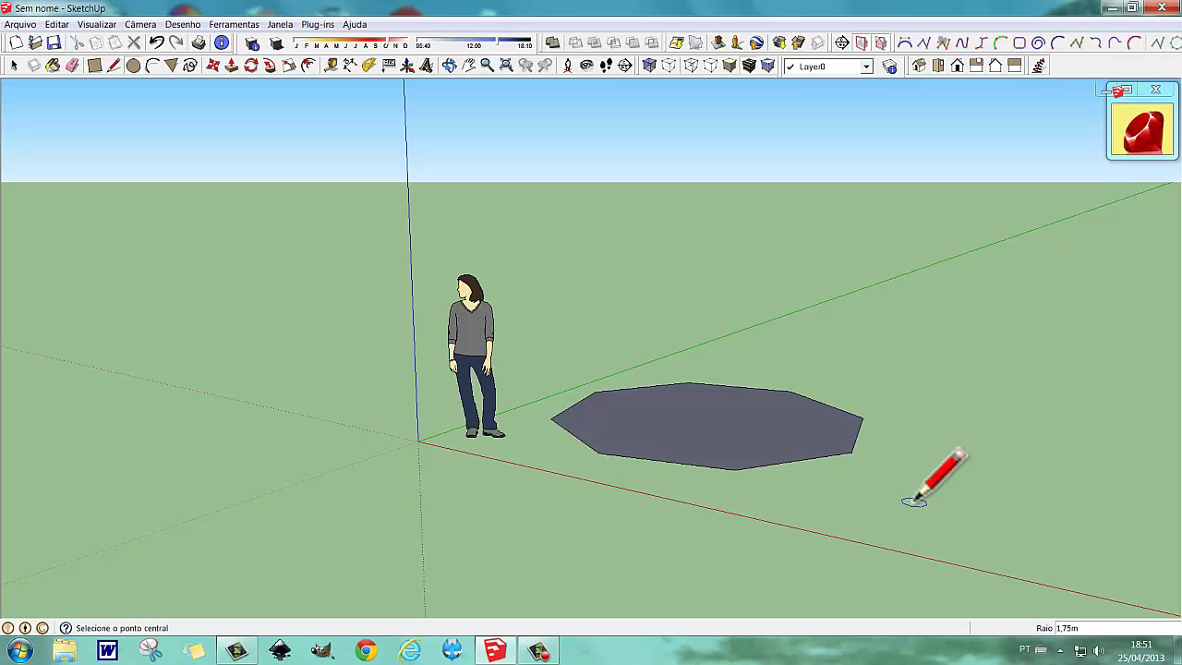
pyautogui.press('space')
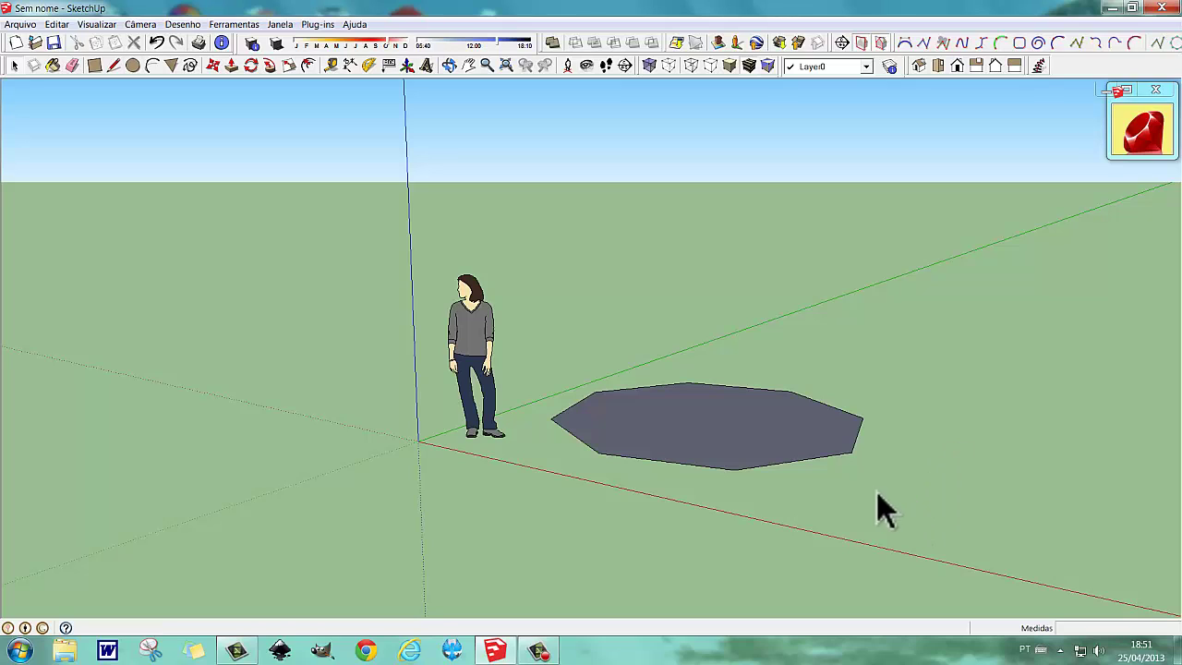
pyautogui.click(775, 453)
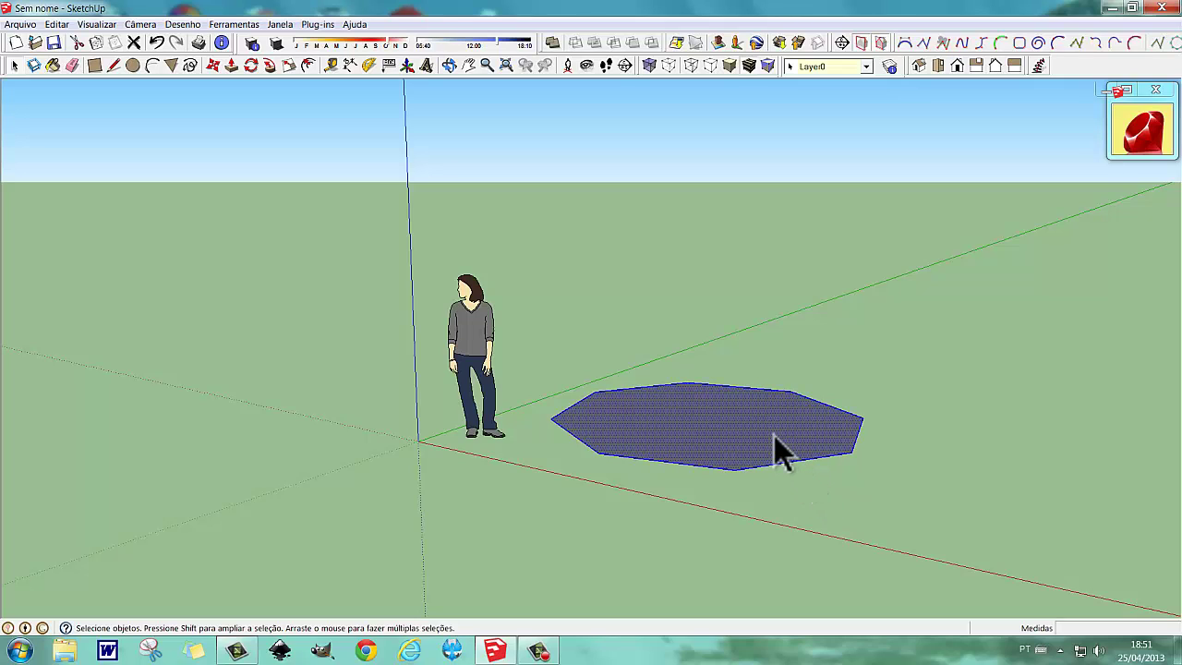
pyautogui.press('Delete')
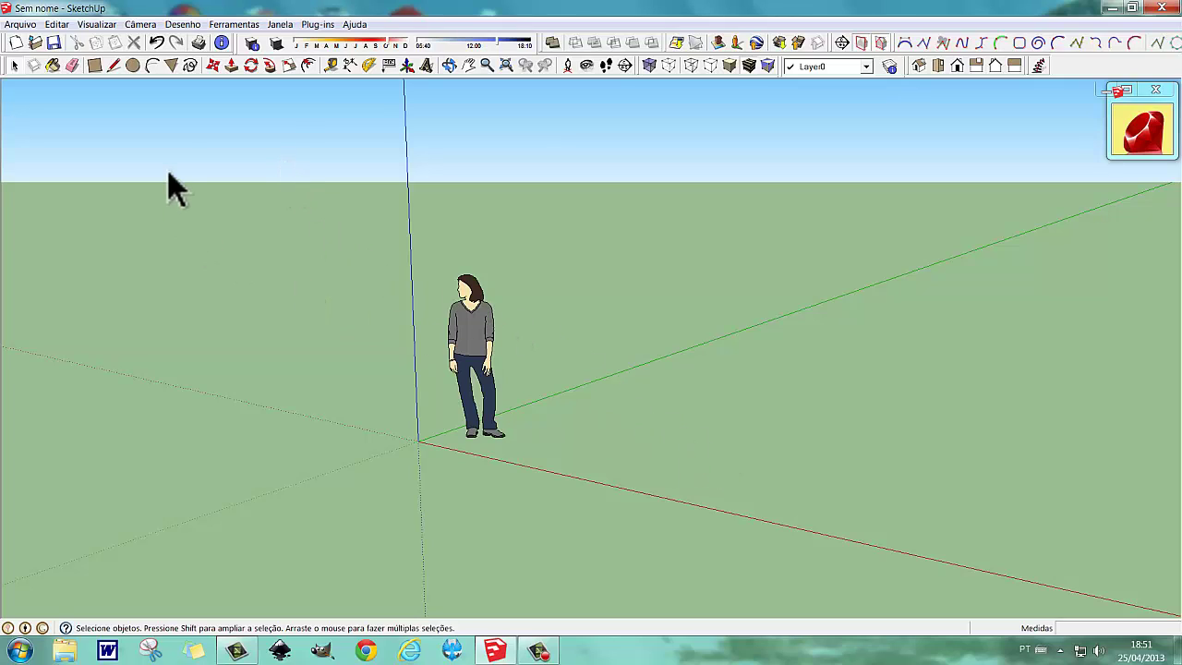
# Draw another 8-sided circle on the ground with a radius of about 1.23 m, and delete it
pyautogui.click(132, 66)
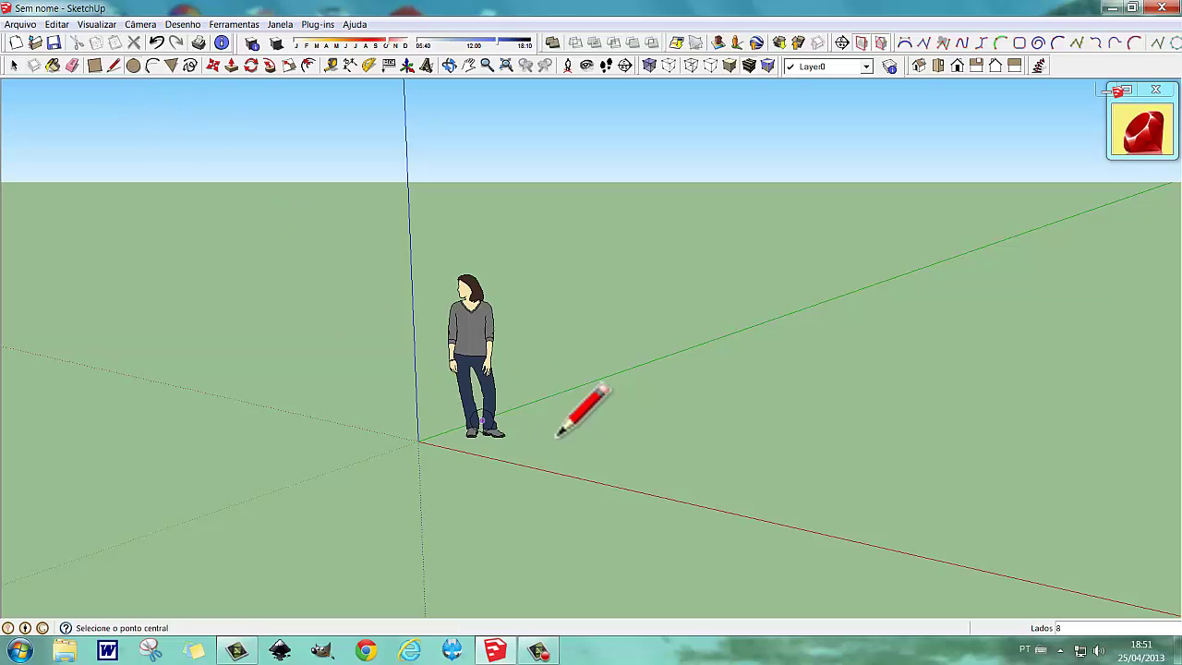
pyautogui.click(672, 435)
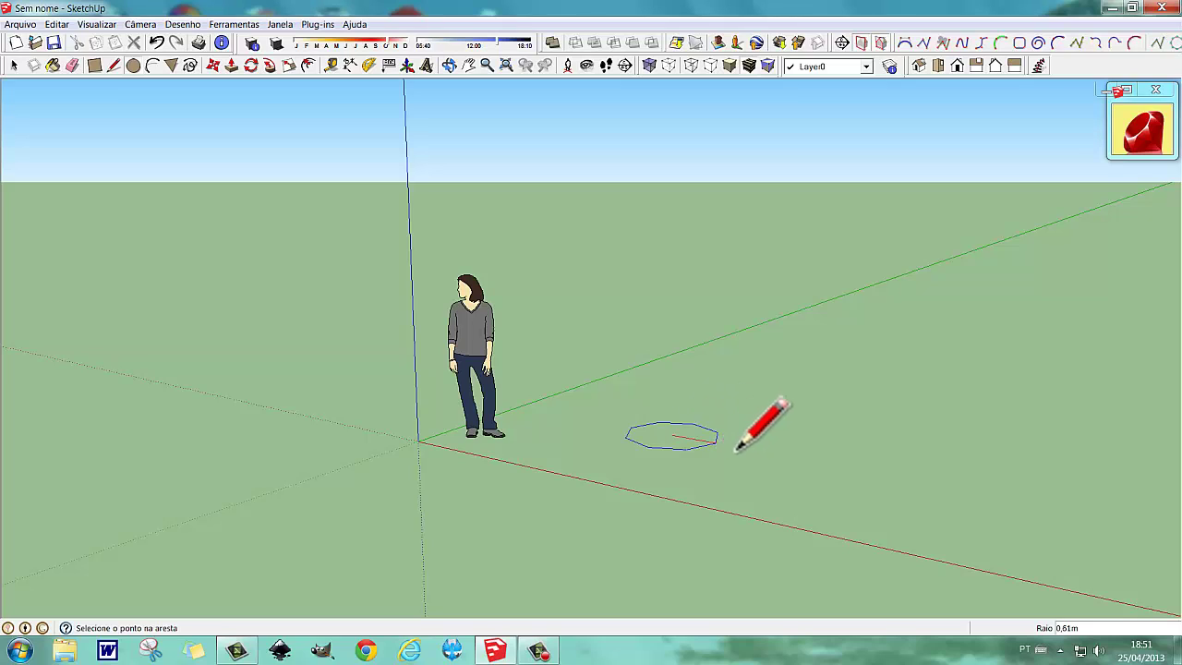
pyautogui.click(786, 455)
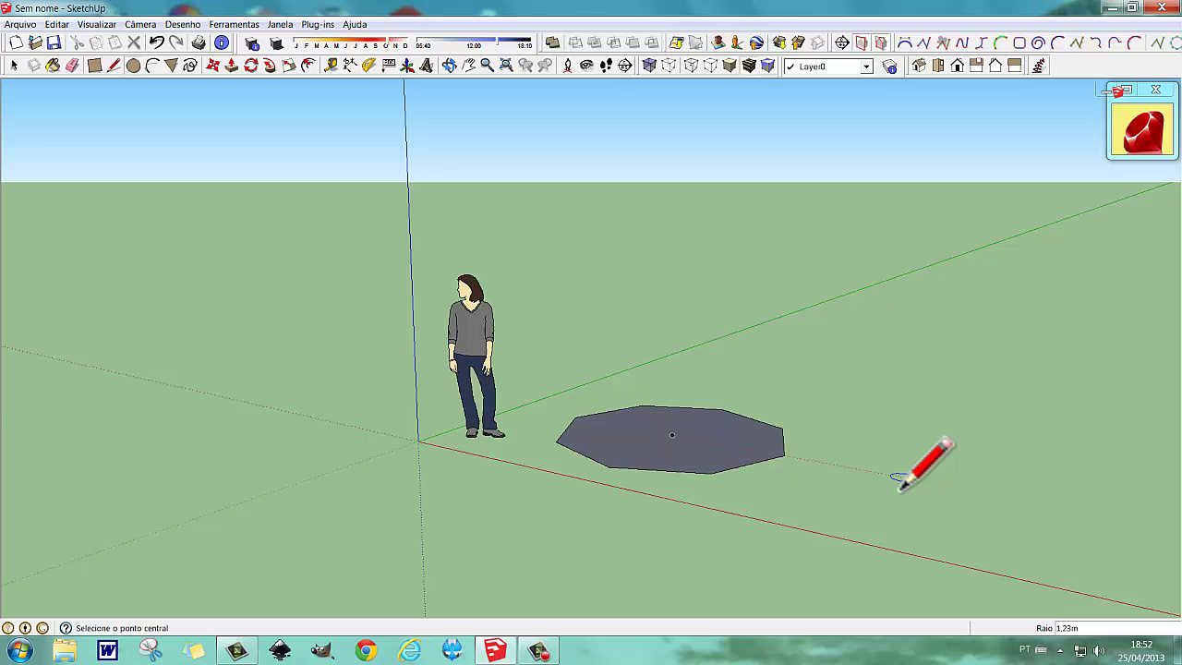
pyautogui.press('space')
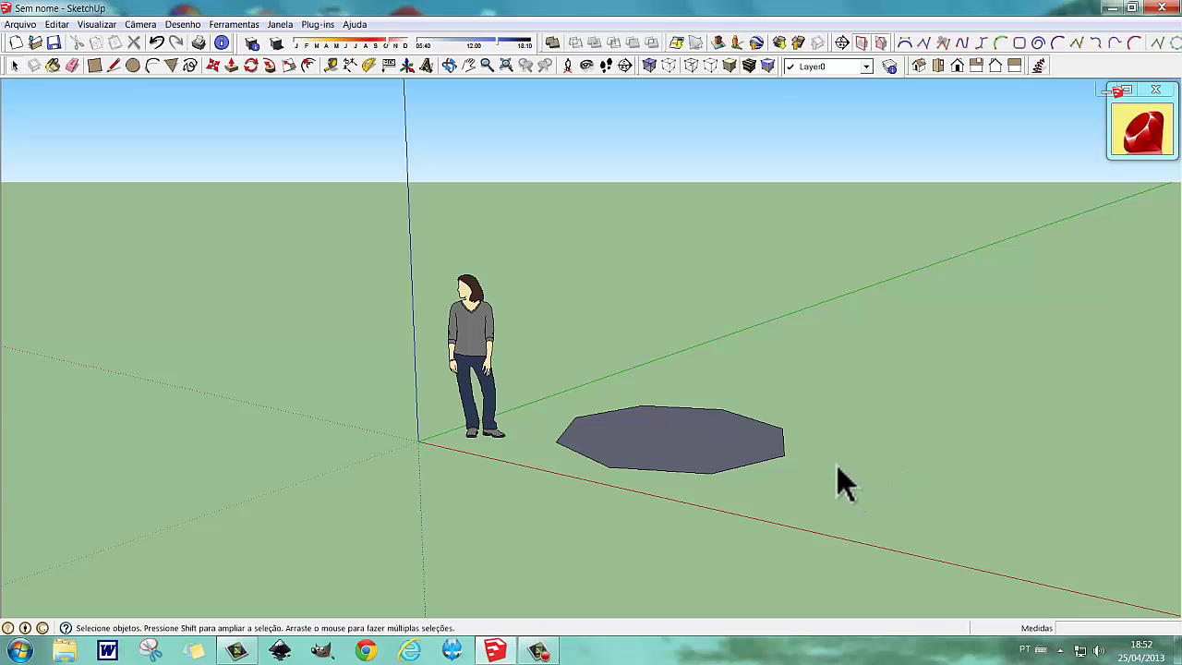
pyautogui.click(739, 445)
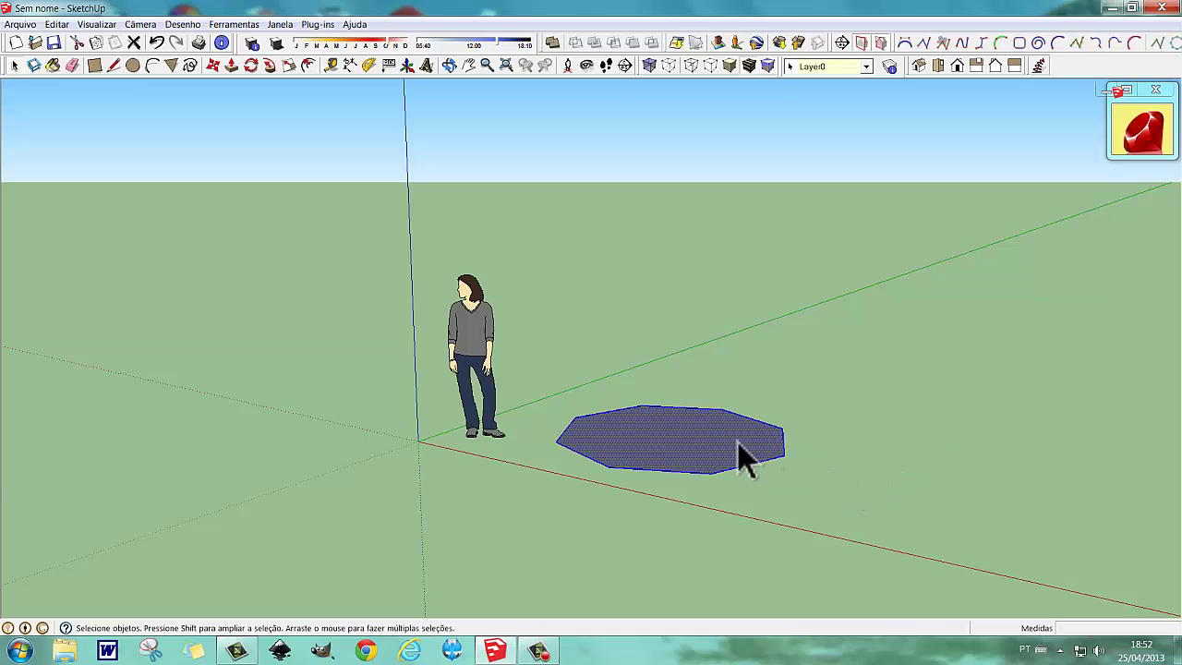
pyautogui.press('Delete')
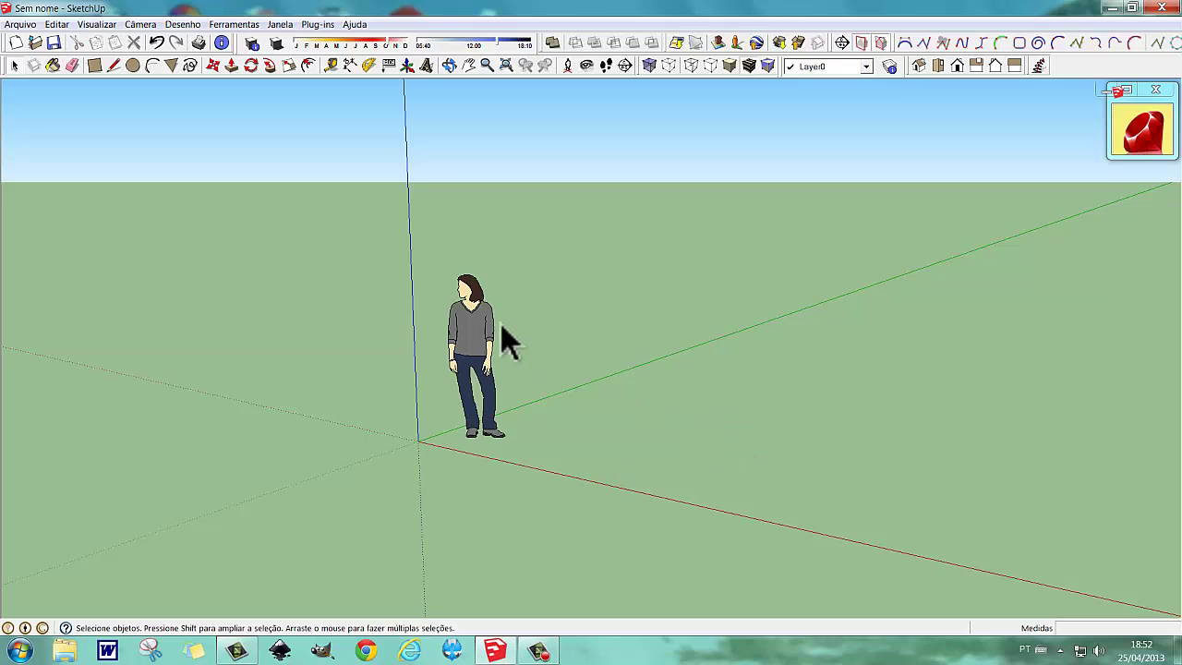
# Draw a horizontal circle with 24 sides and a radius of about 0.97 m on the ground beyond the figure
pyautogui.click(132, 65)
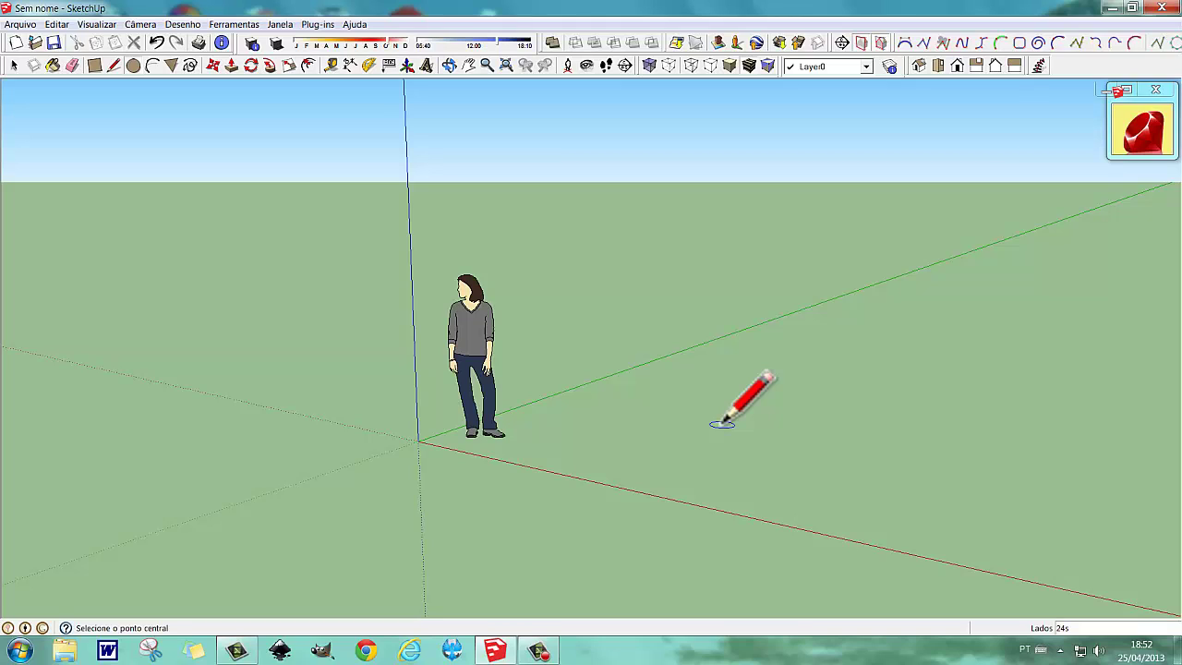
pyautogui.click(722, 424)
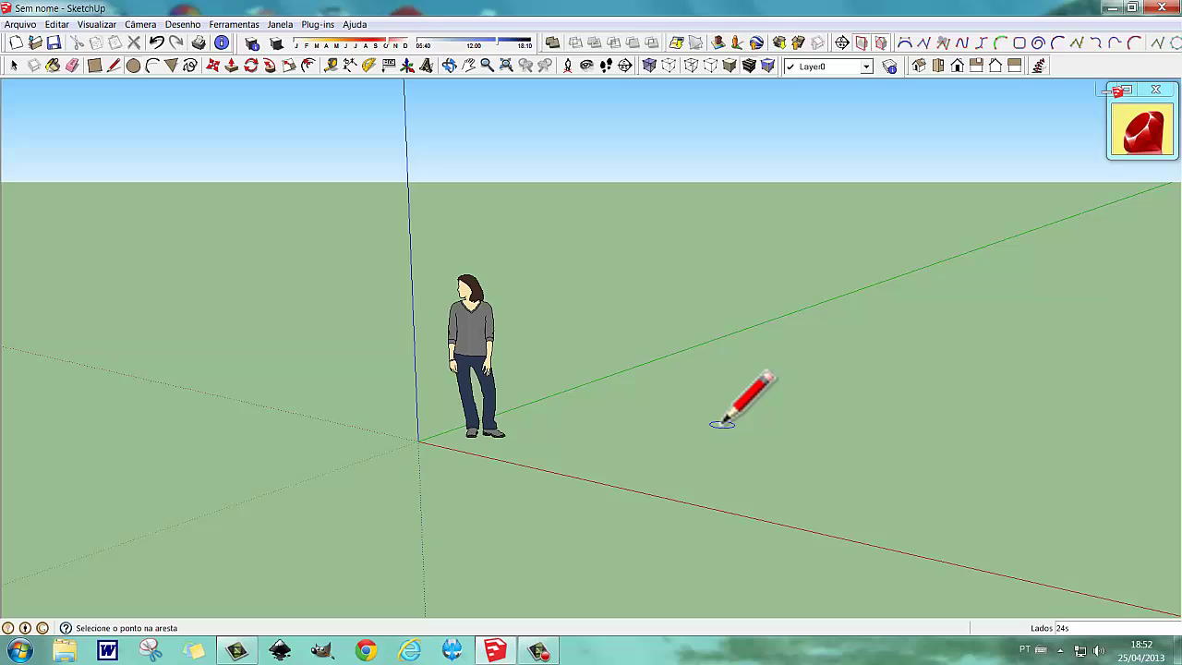
pyautogui.click(782, 445)
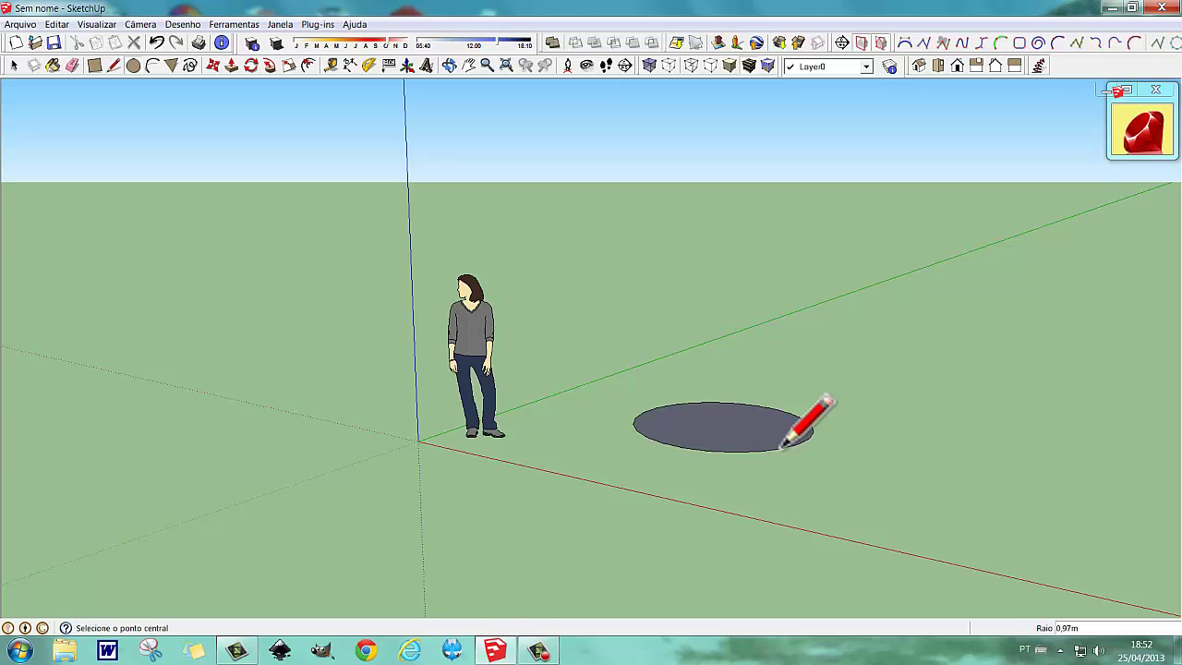
pyautogui.press('space')
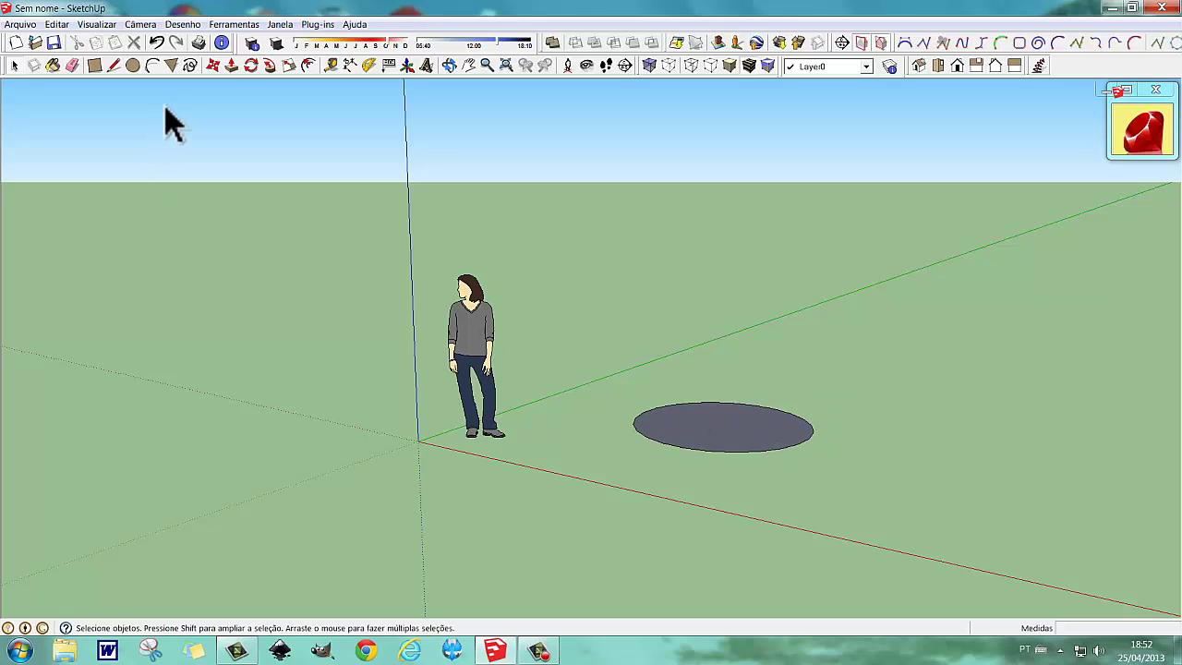
# Push/Pull the 24-sided circle upward about 1.76 m into a cylinder
pyautogui.click(231, 65)
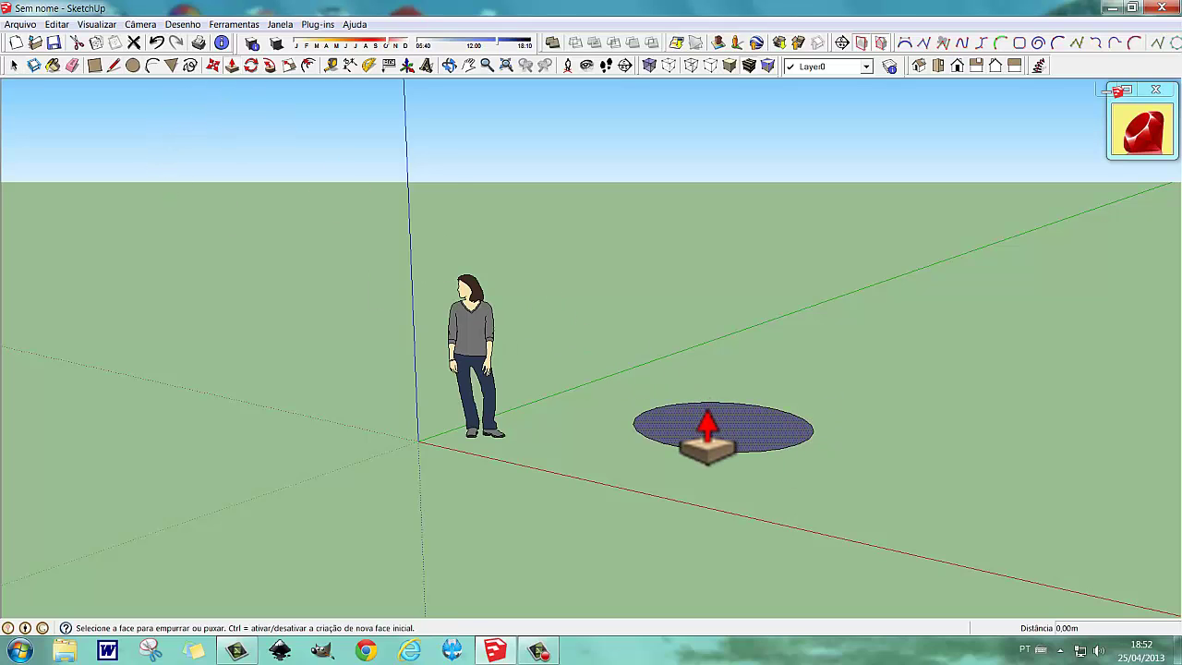
pyautogui.moveTo(707, 427); pyautogui.dragTo(692, 302)
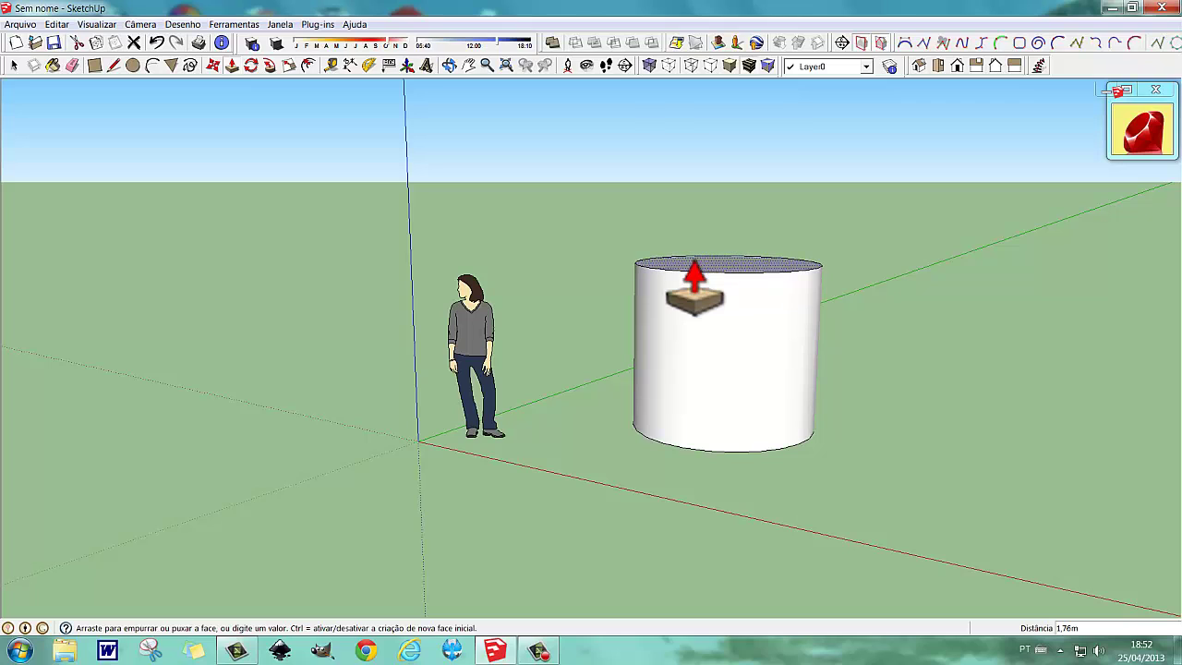